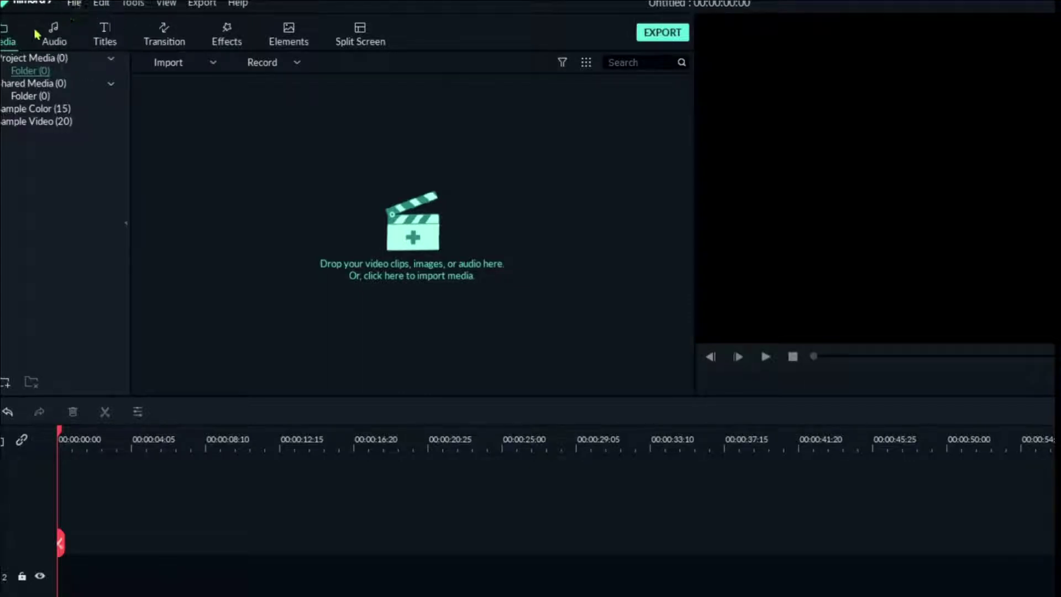
- Import the video "YouTube SEO Rank Your Video #1 On YouTube" from the SEO folder into the project media
left_click(9, 43)
left_click(418, 239)
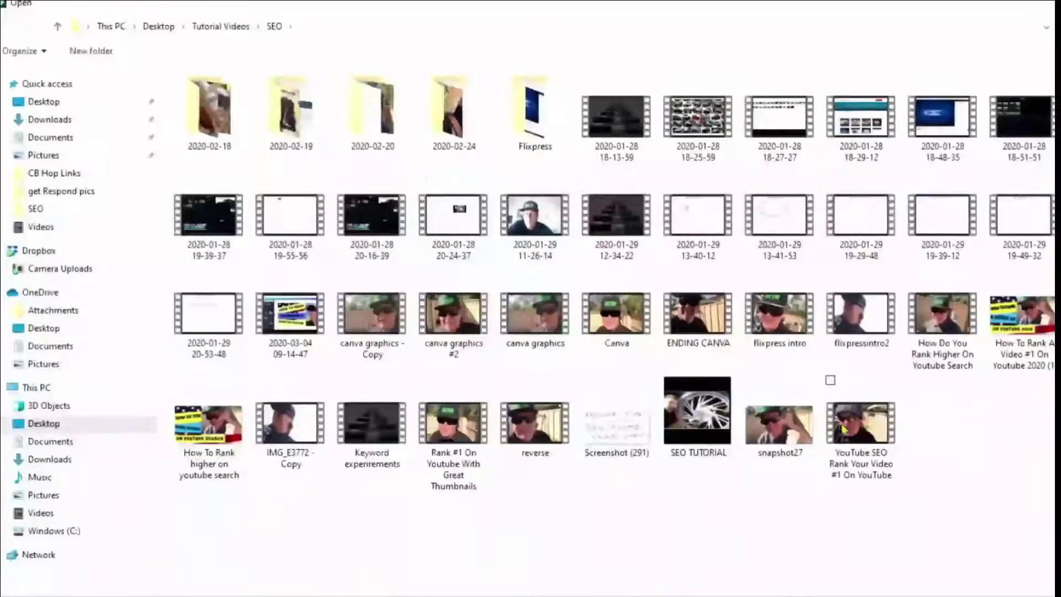
double_click(861, 431)
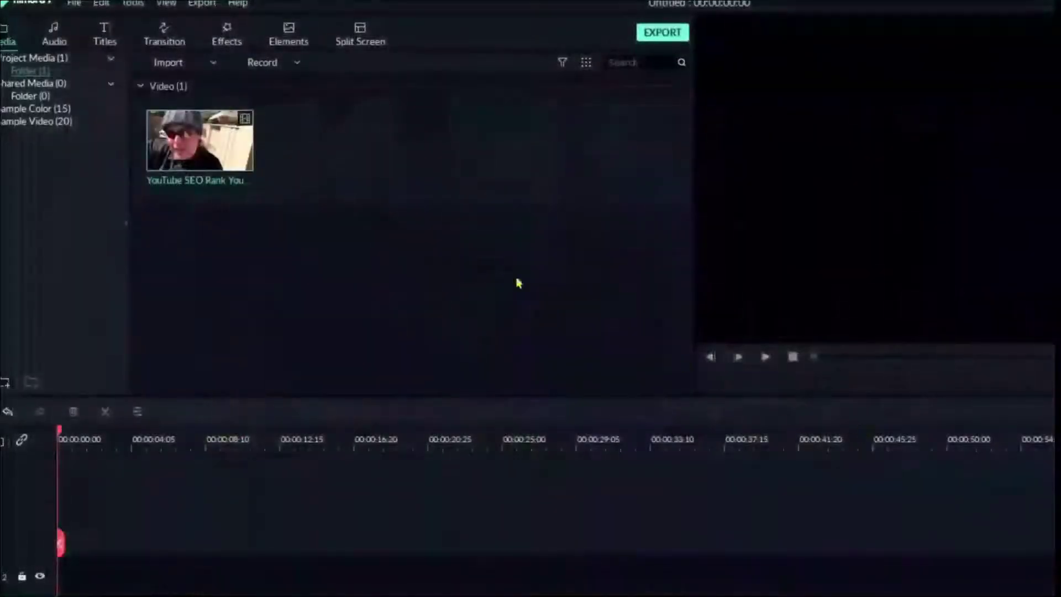
mouse_move(244, 163)
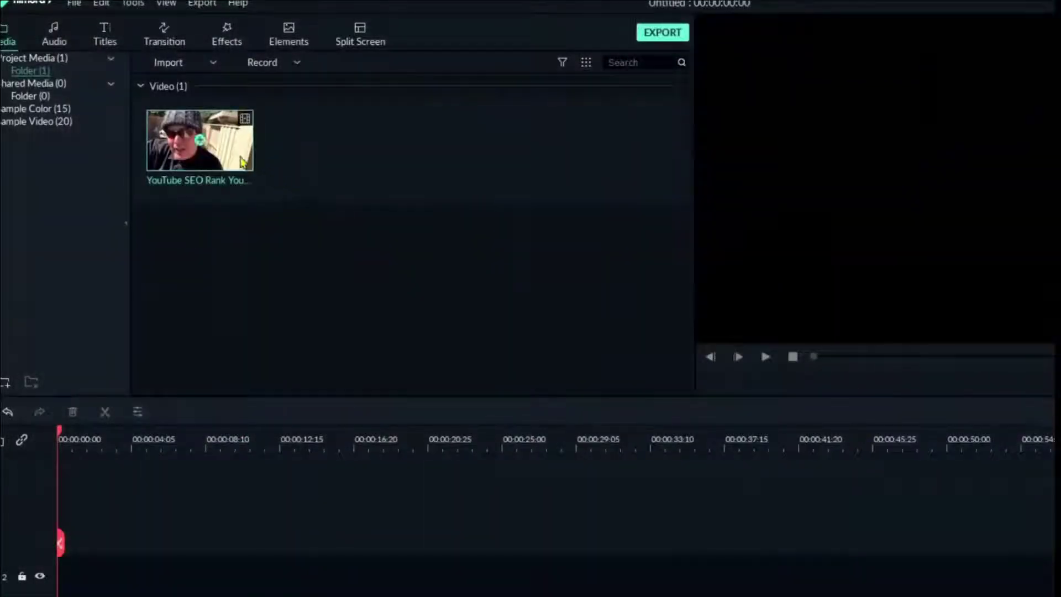
left_click(232, 159)
left_click(232, 159)
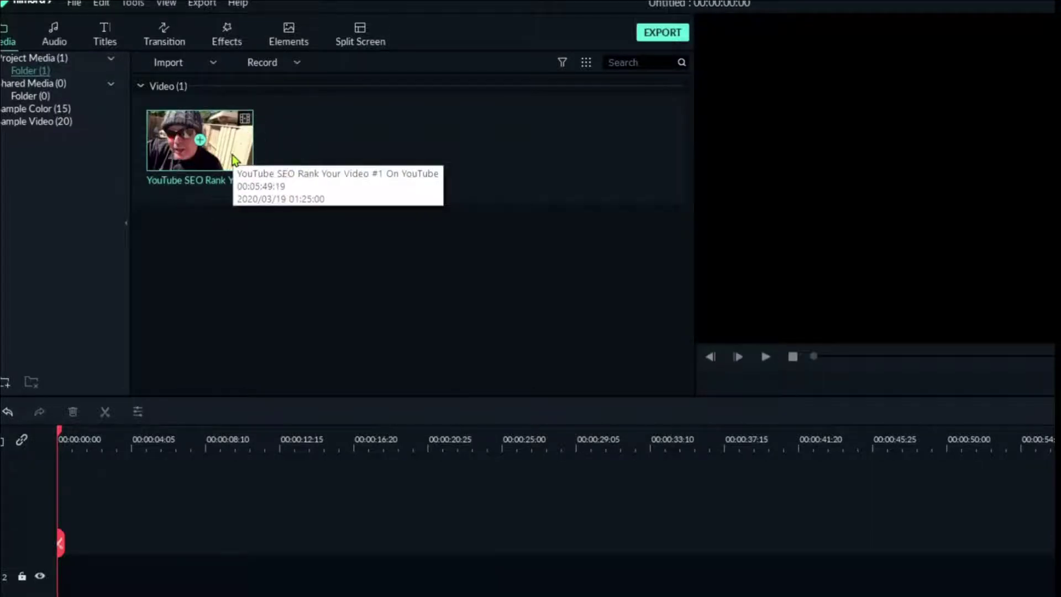
left_click(232, 159)
left_click(233, 159)
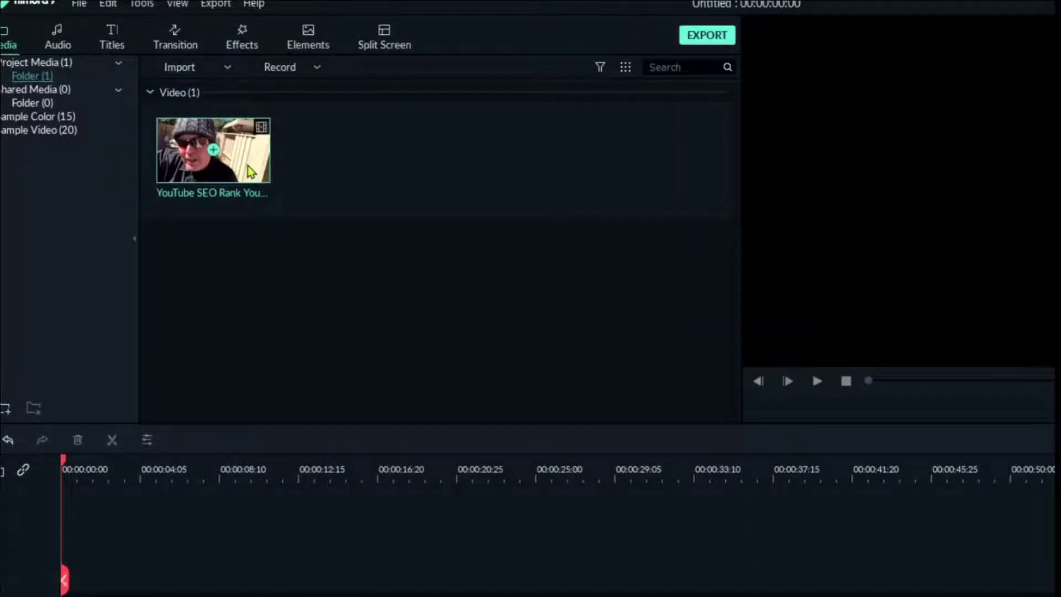
- Import the "RANK #1 YOUTUBE WITH FILMORA" thumbnail image into the project media
left_click(83, 5)
mouse_move(122, 81)
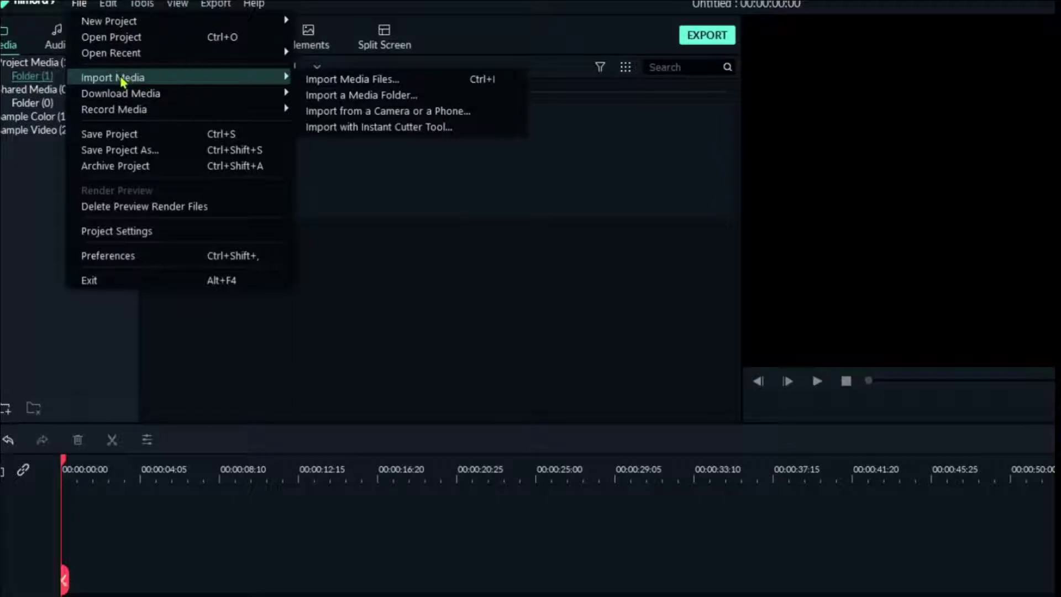
left_click(339, 86)
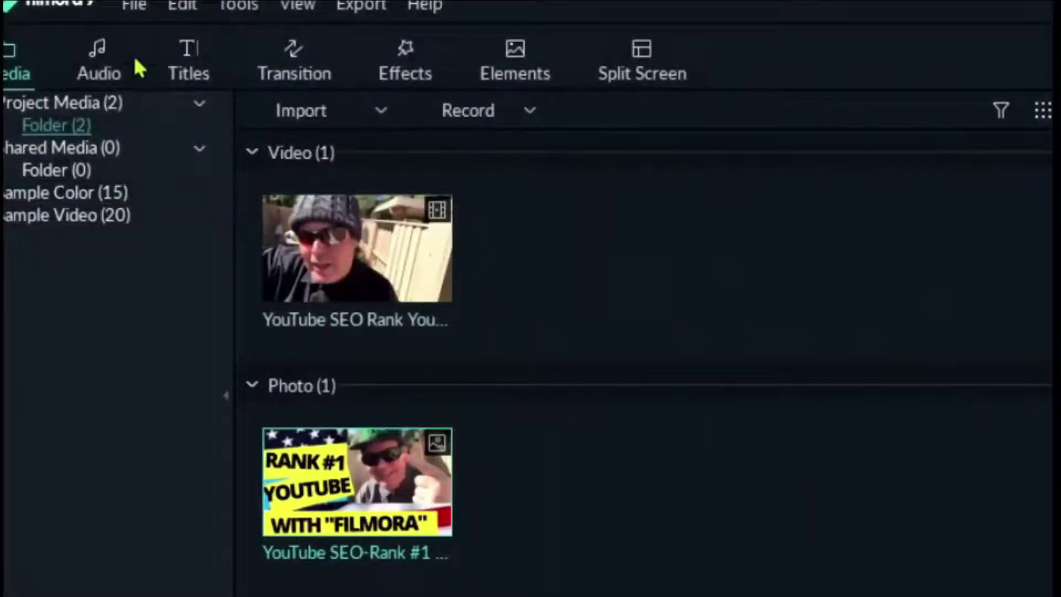
- Import the green-screen Subscribe image OIP from the You Tube Pics folder into the project media
left_click(132, 14)
mouse_move(255, 141)
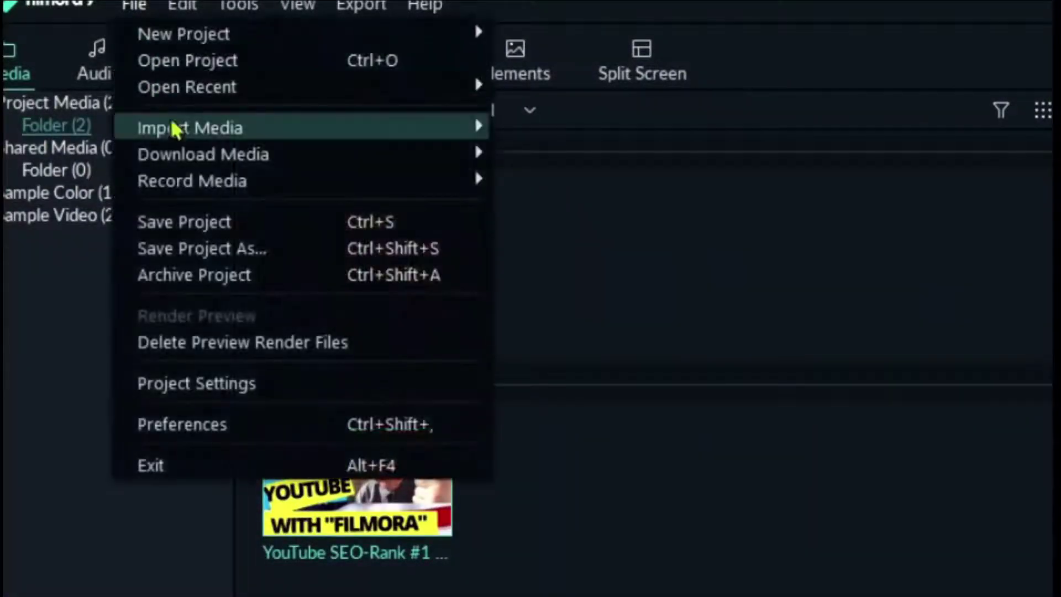
left_click(549, 135)
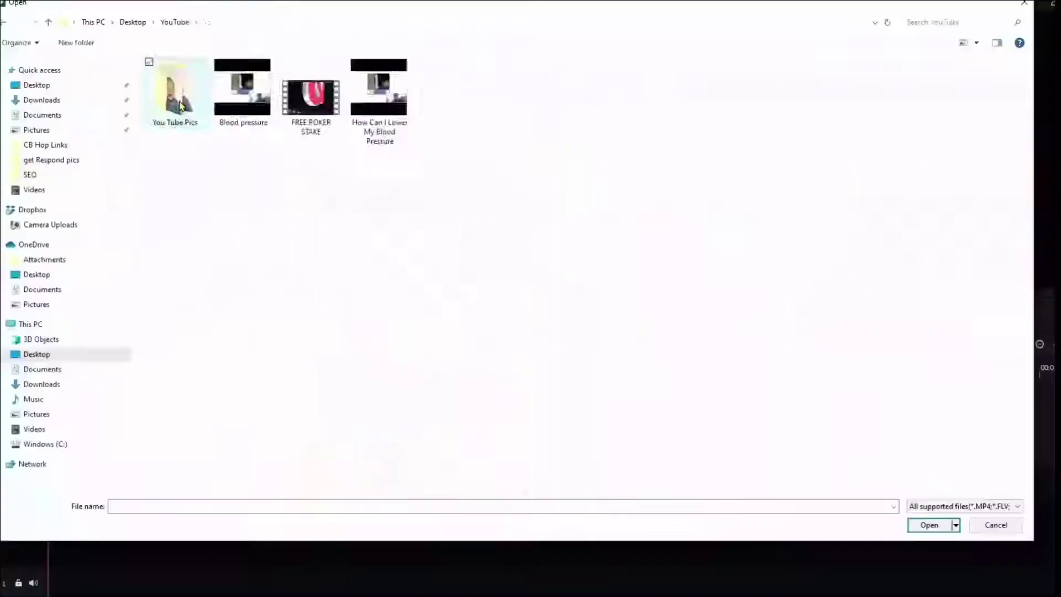
double_click(173, 97)
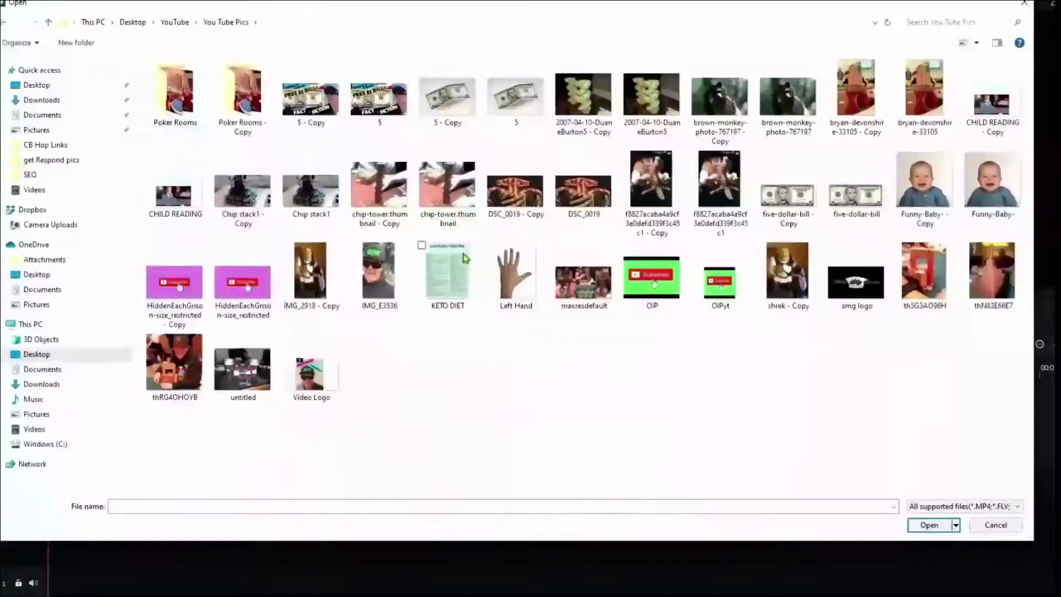
double_click(653, 283)
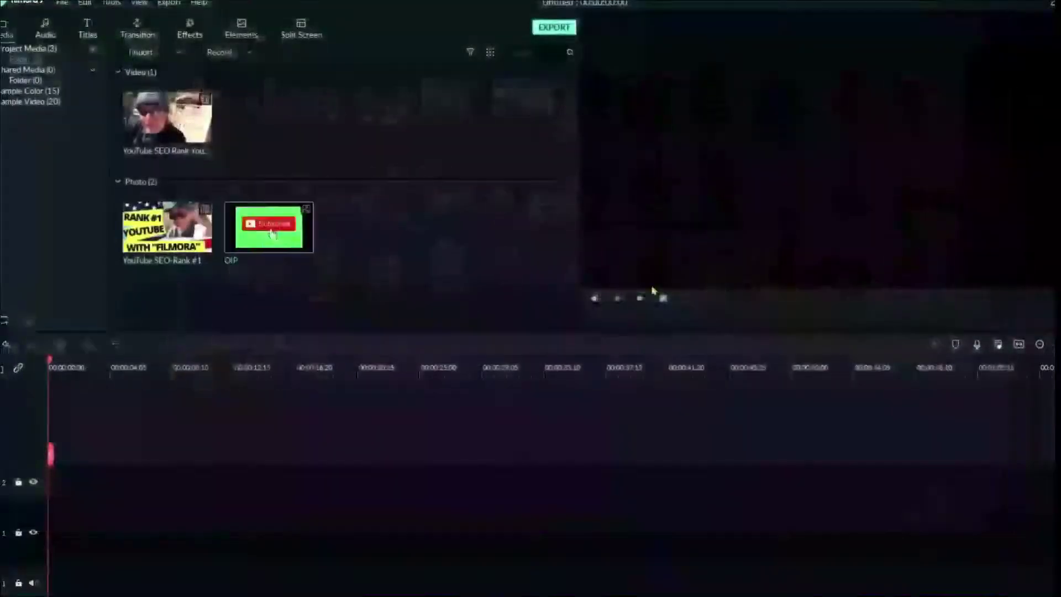
- Place the imported video at the start of video track 1 and move the playhead to about 3 seconds
left_click(167, 117)
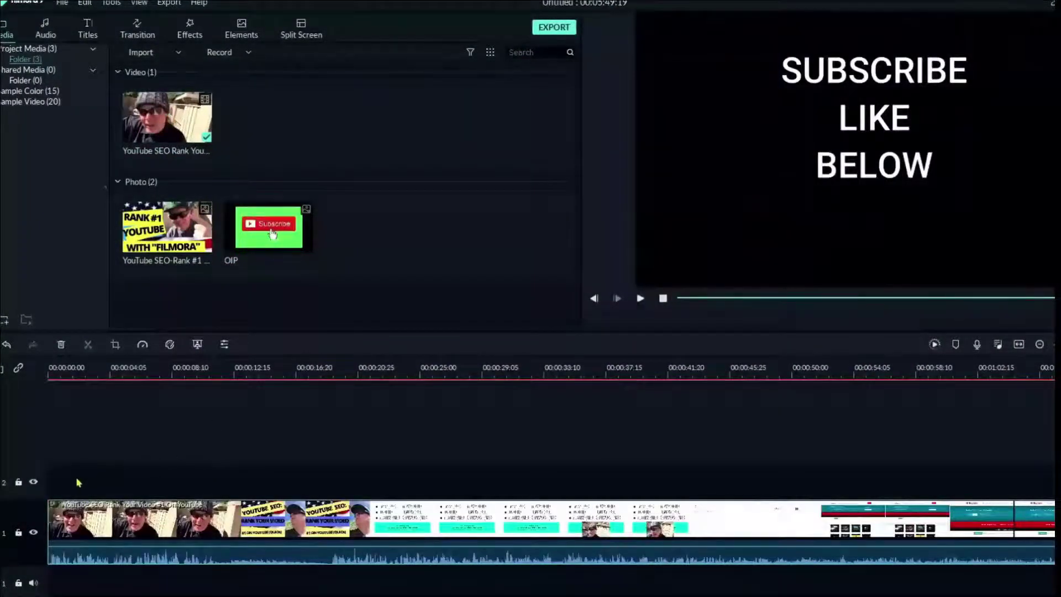
left_click(88, 371)
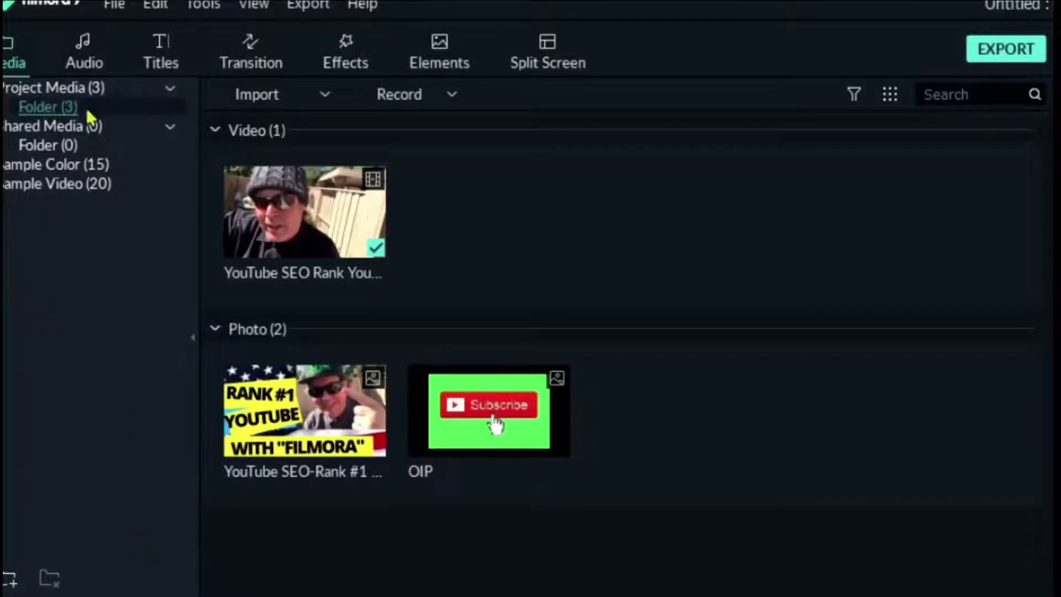
- Browse the included audio and preview the Rock tracks Living Pulse - Go Goes, GOLET'S - Slaves and A-GROUP - Verve
left_click(80, 58)
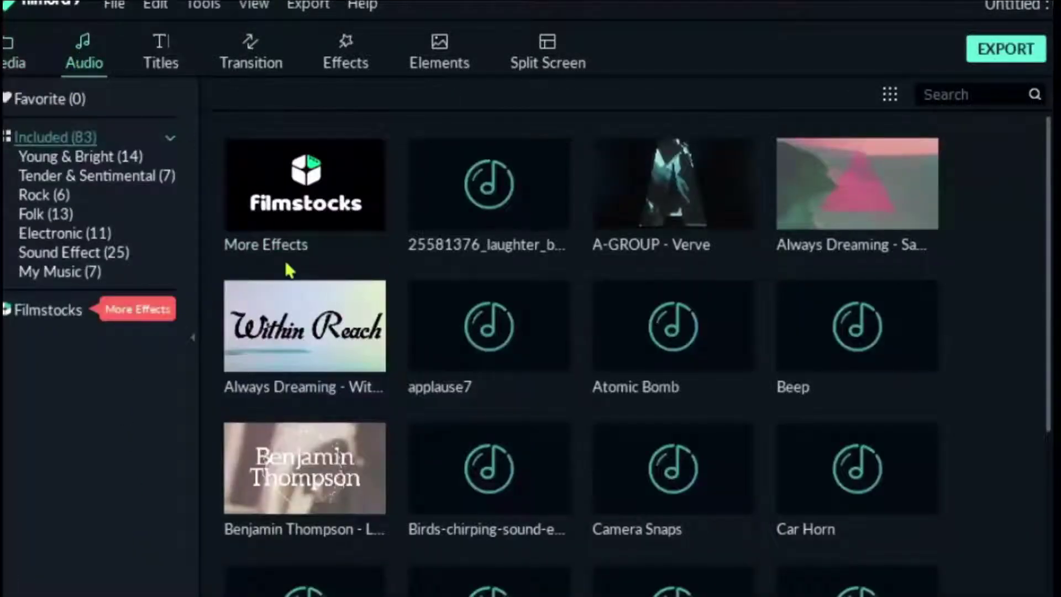
left_click(622, 216)
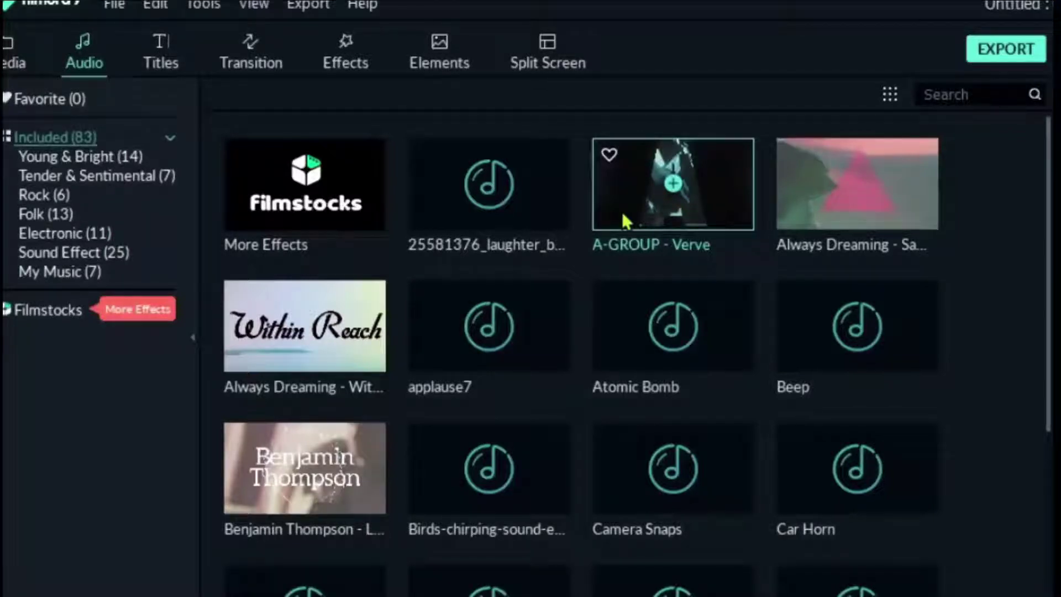
mouse_move(262, 365)
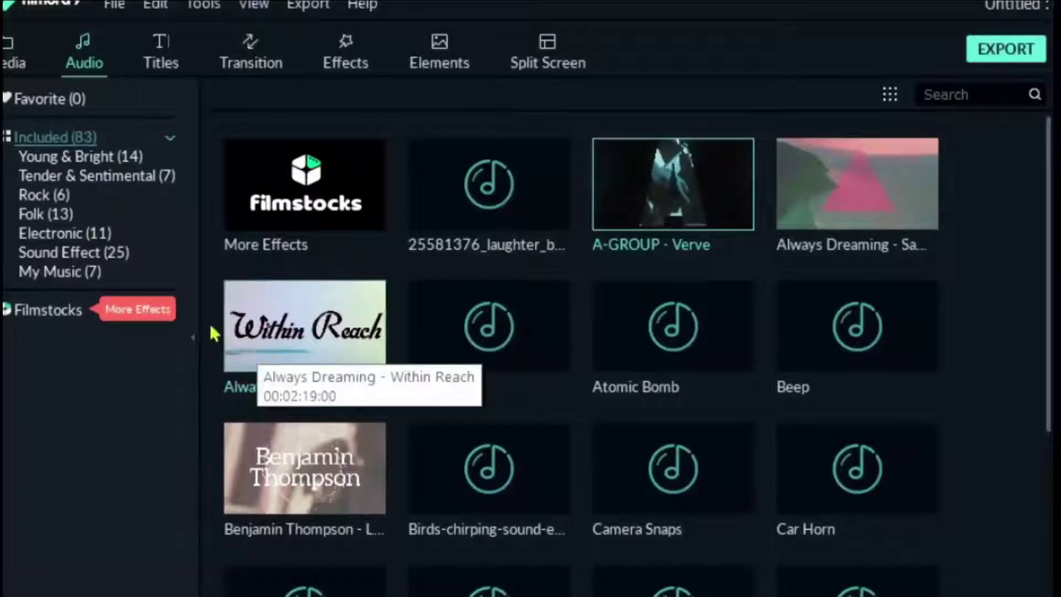
left_click(44, 195)
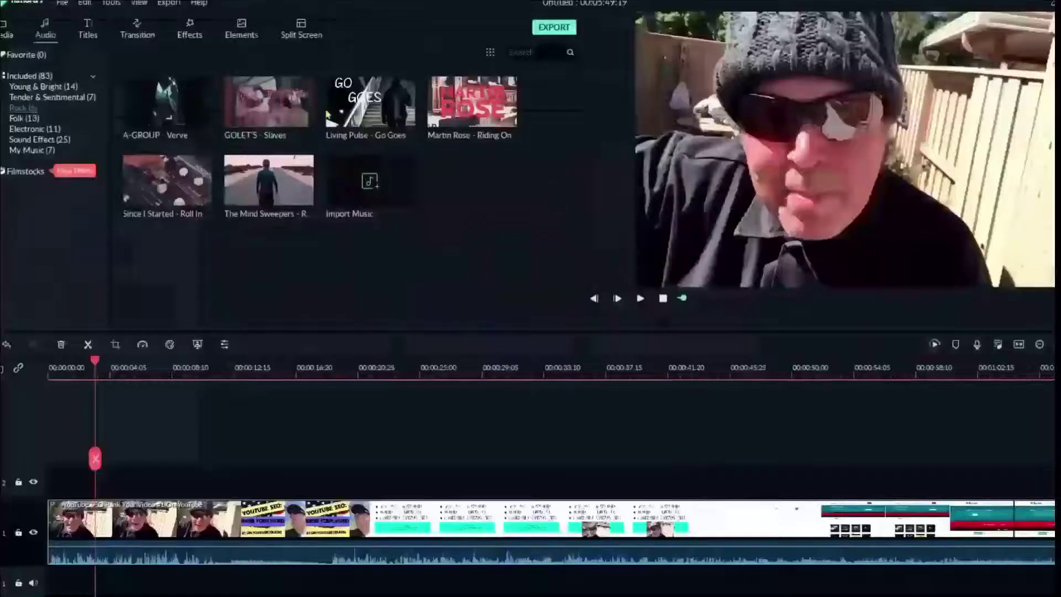
mouse_move(625, 215)
left_click(344, 121)
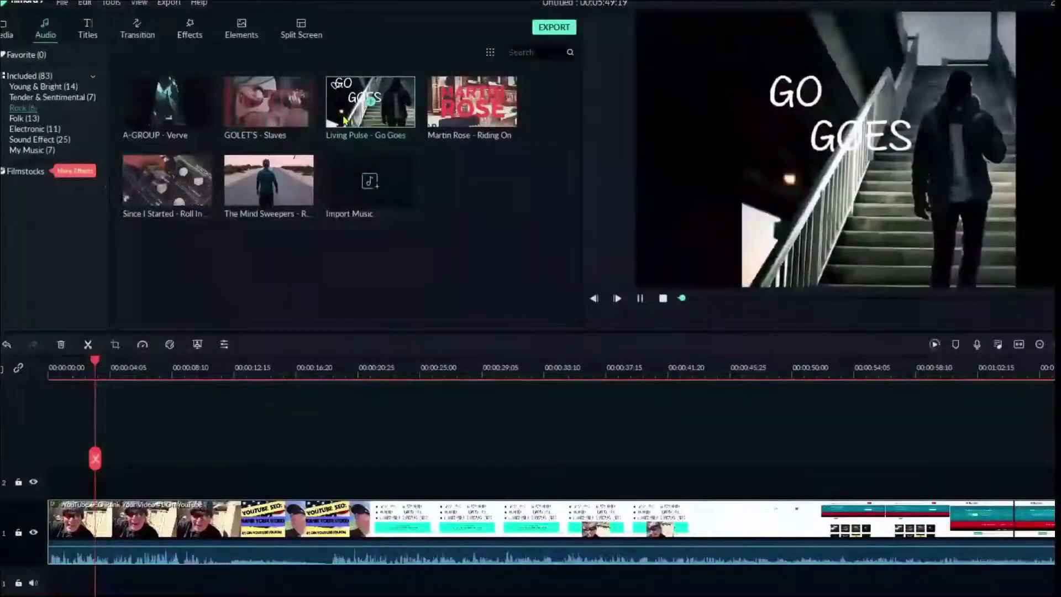
left_click(297, 127)
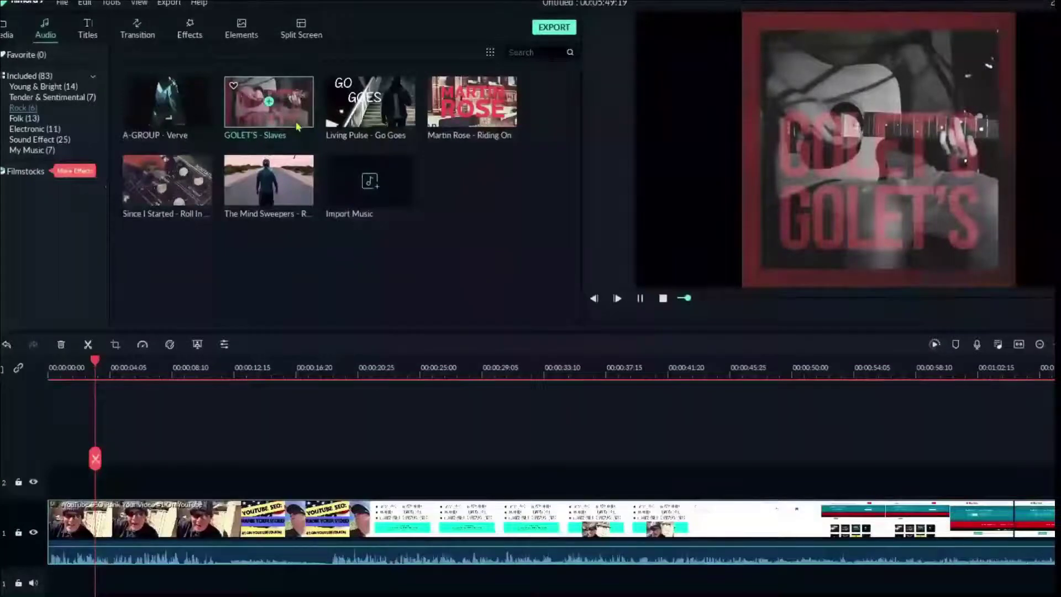
left_click(144, 123)
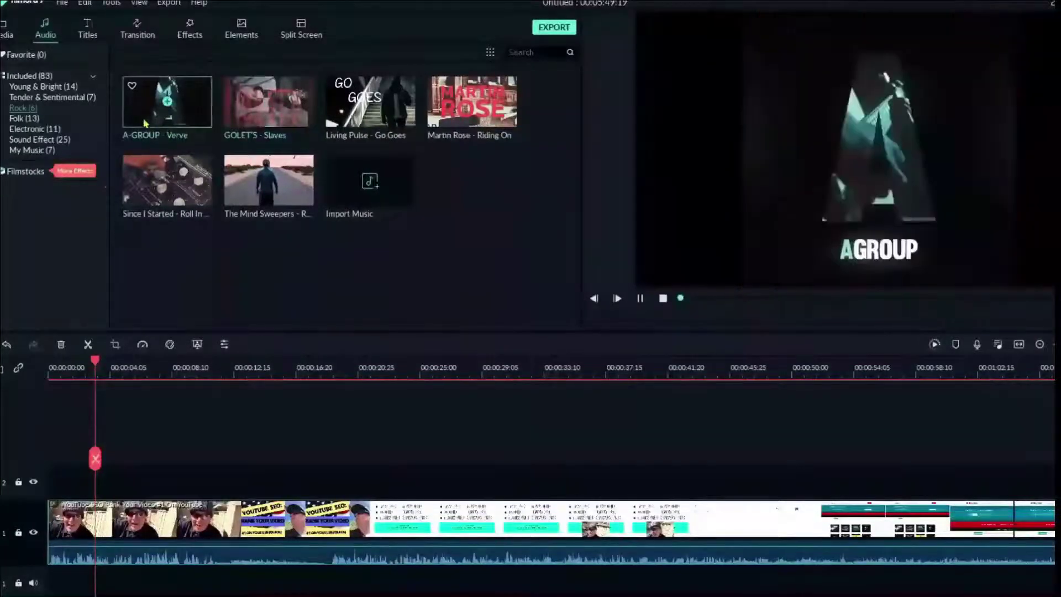
- Preview the Credit 4 and Credit 5 templates among the included titles
left_click(88, 31)
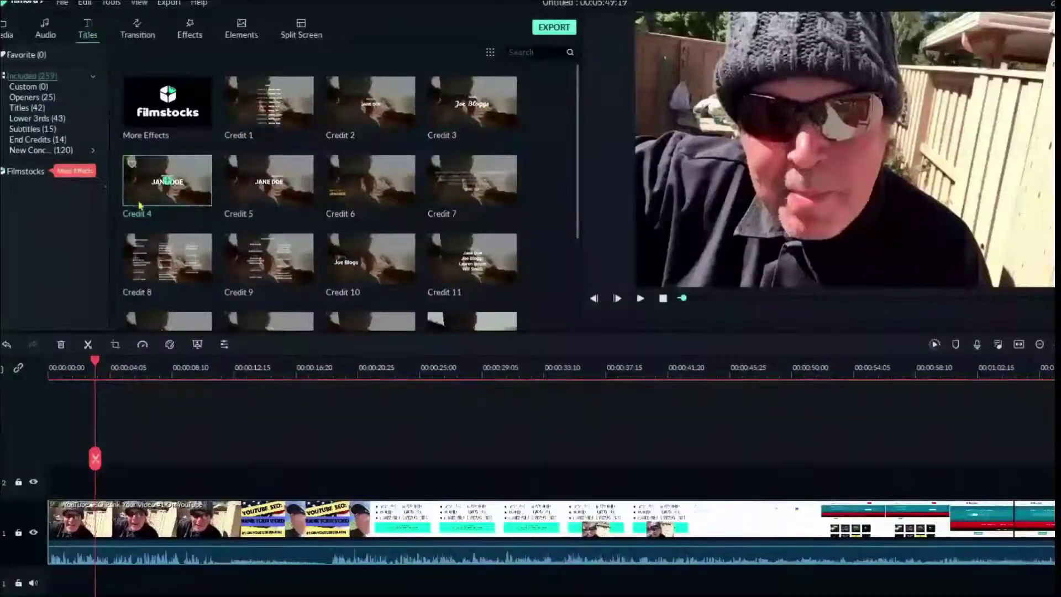
left_click(140, 206)
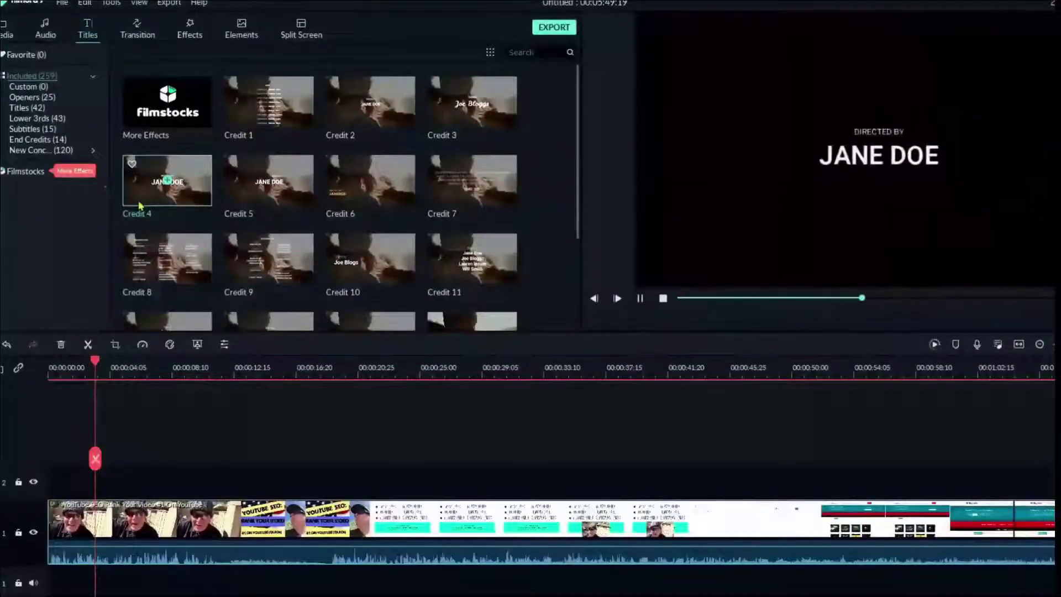
left_click(233, 196)
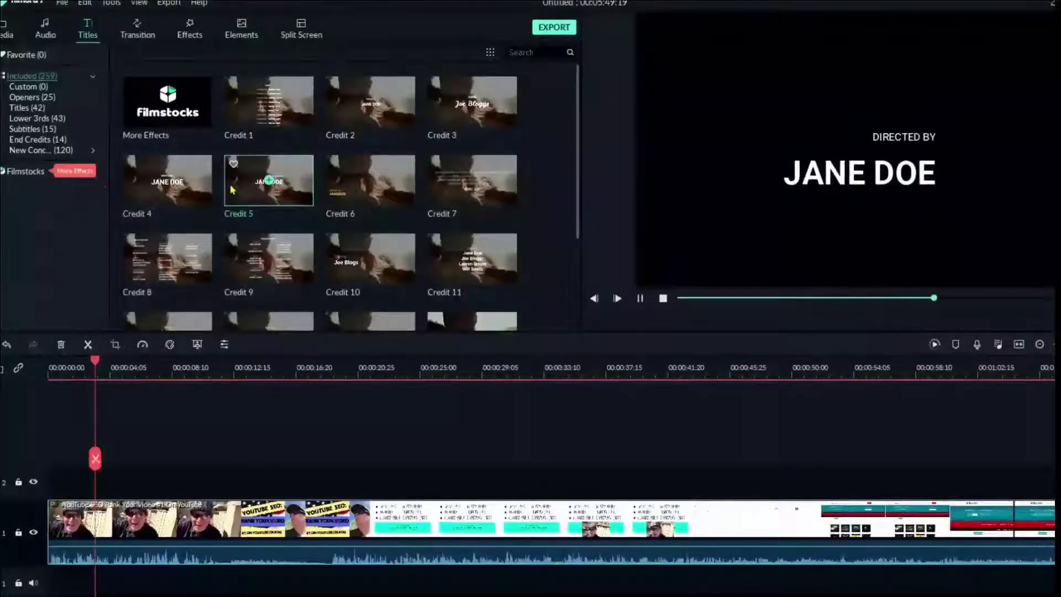
- Preview the Bar and Blind transitions, plus Pixelate from the Ripple & Dissolve category
left_click(134, 33)
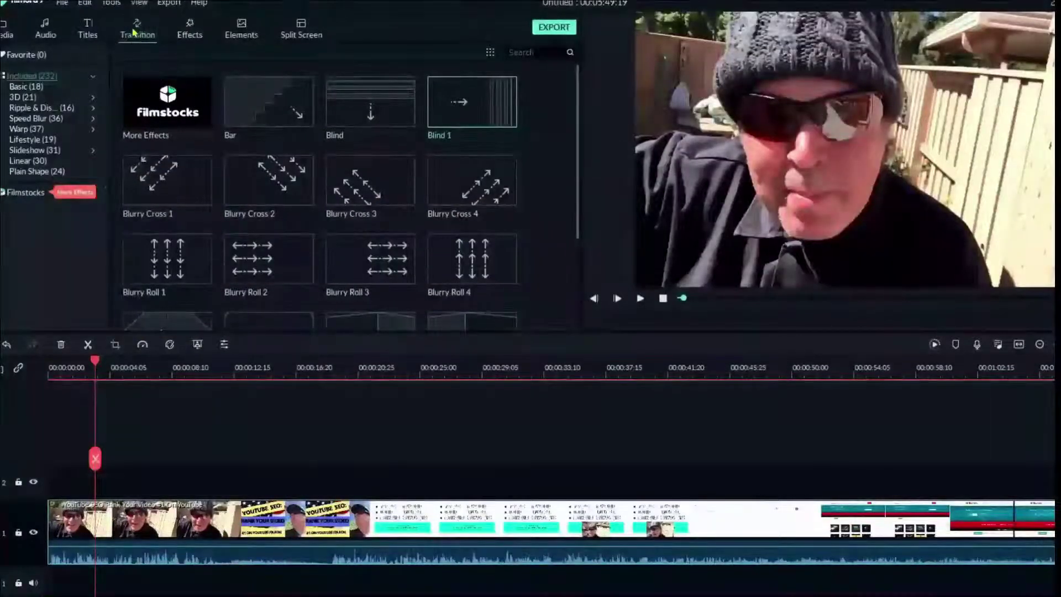
left_click(239, 119)
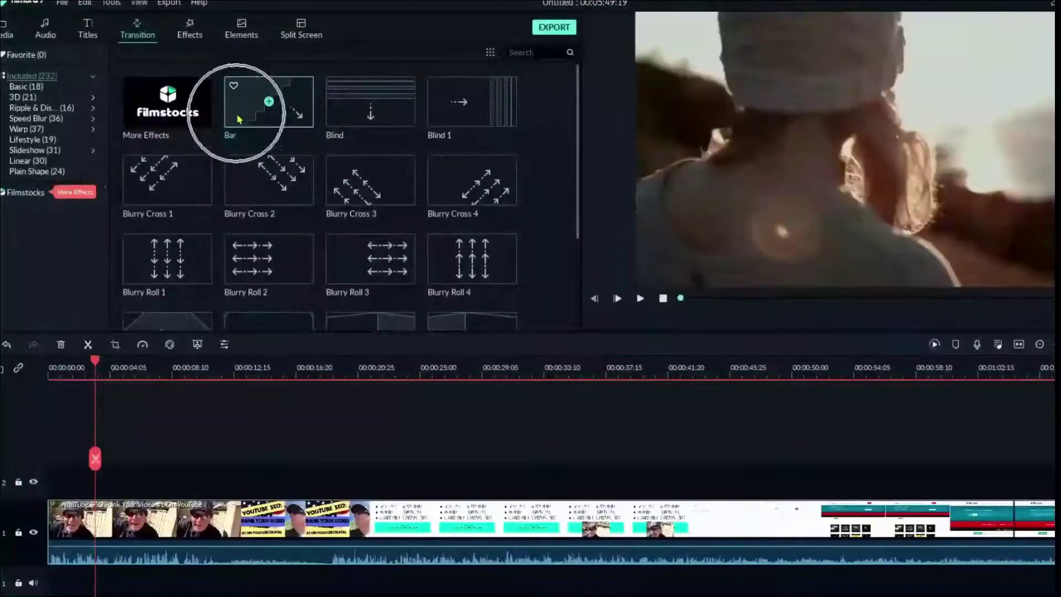
left_click(338, 111)
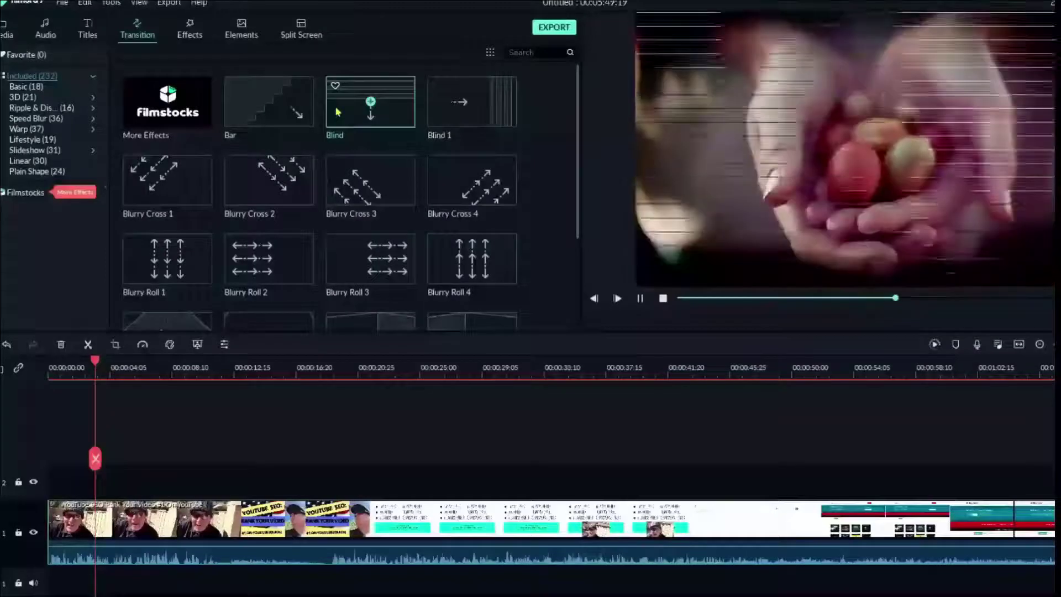
left_click(23, 109)
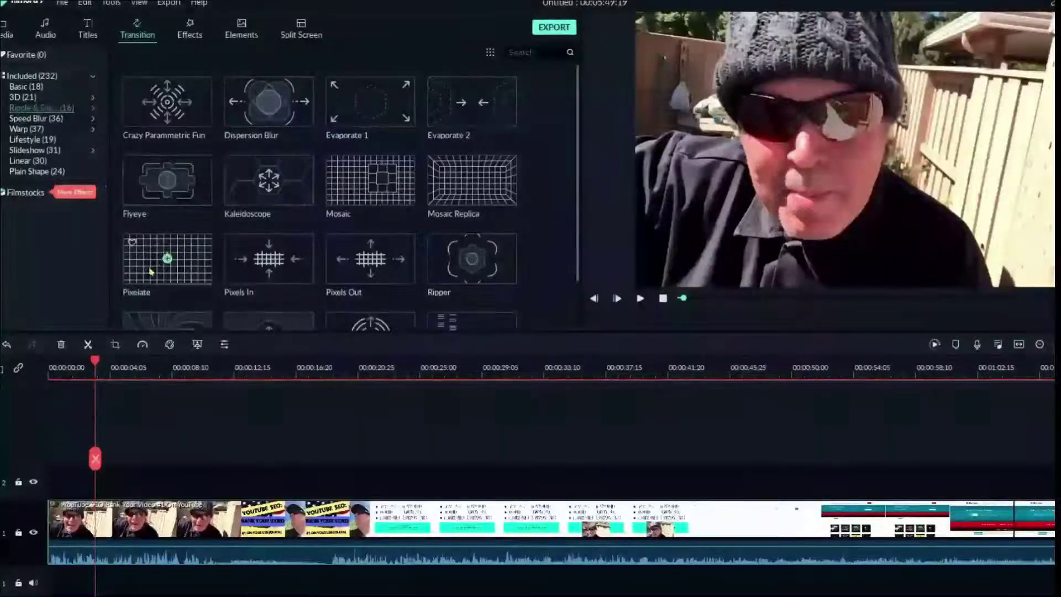
left_click(137, 276)
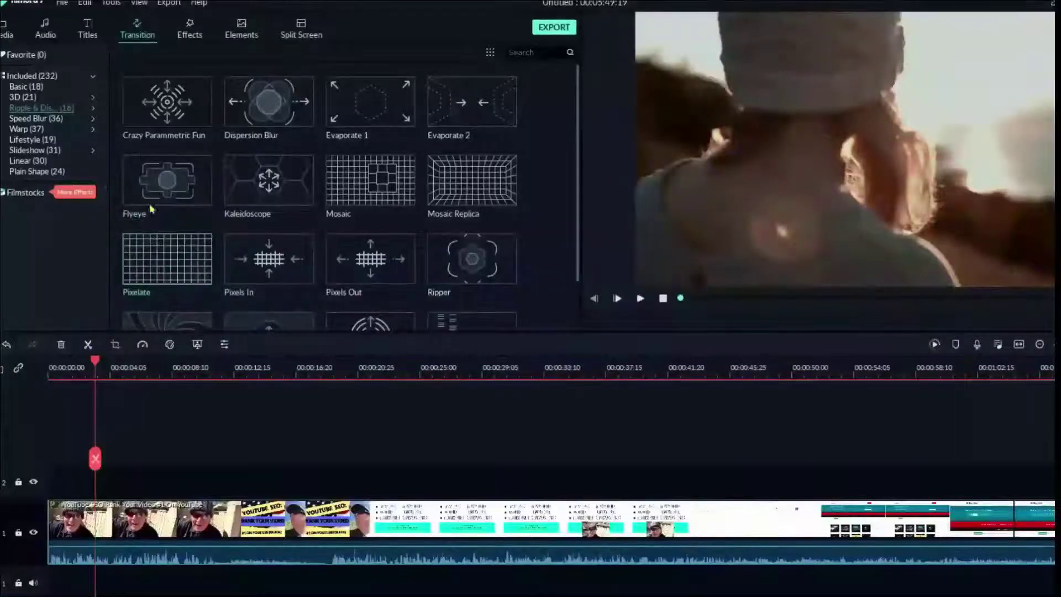
- Preview the Bokeh 7 overlay effect on the video and pause the playback
left_click(190, 35)
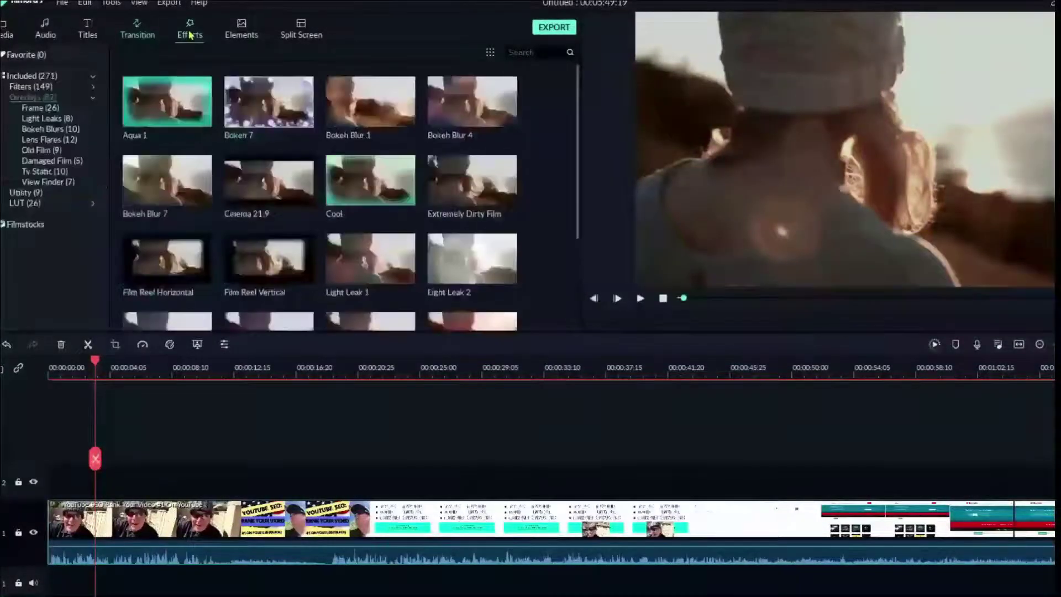
left_click(241, 116)
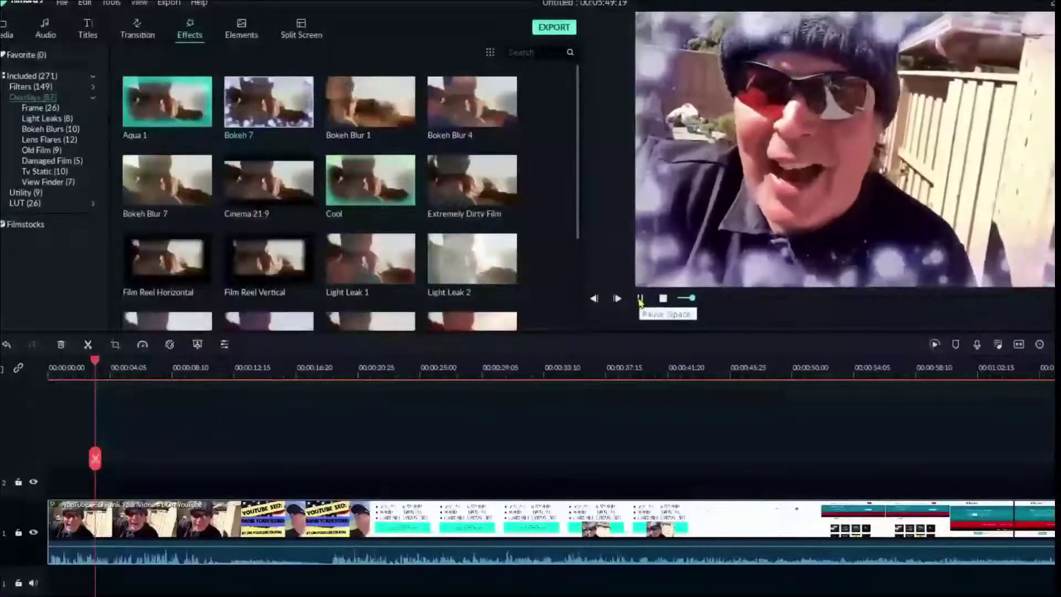
left_click(640, 299)
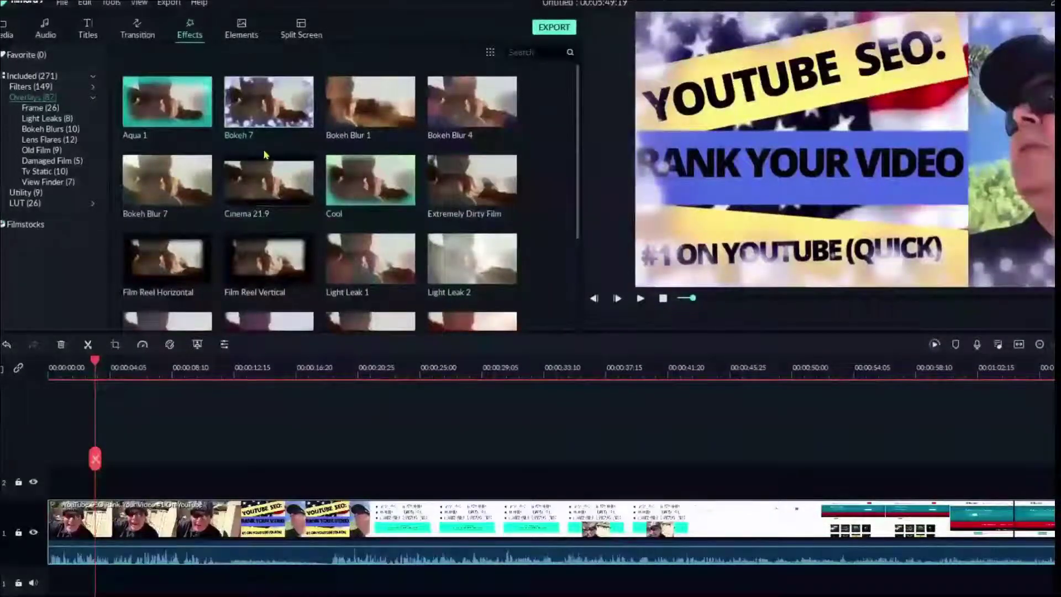
- Preview Web Element Circle 02 among the included elements and show the available split screen layouts
left_click(240, 31)
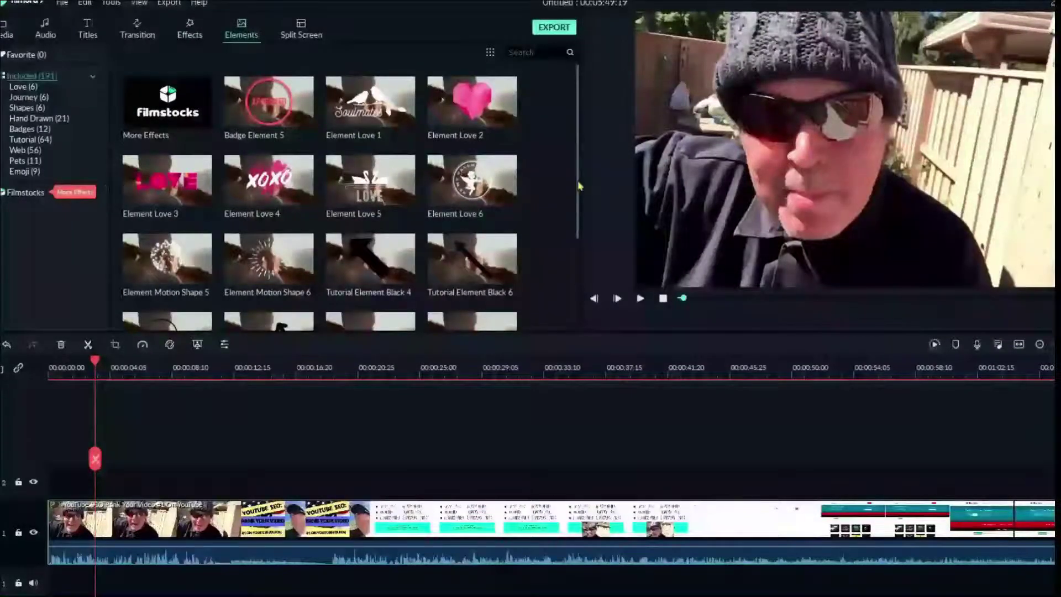
left_click_drag(579, 186, 581, 249)
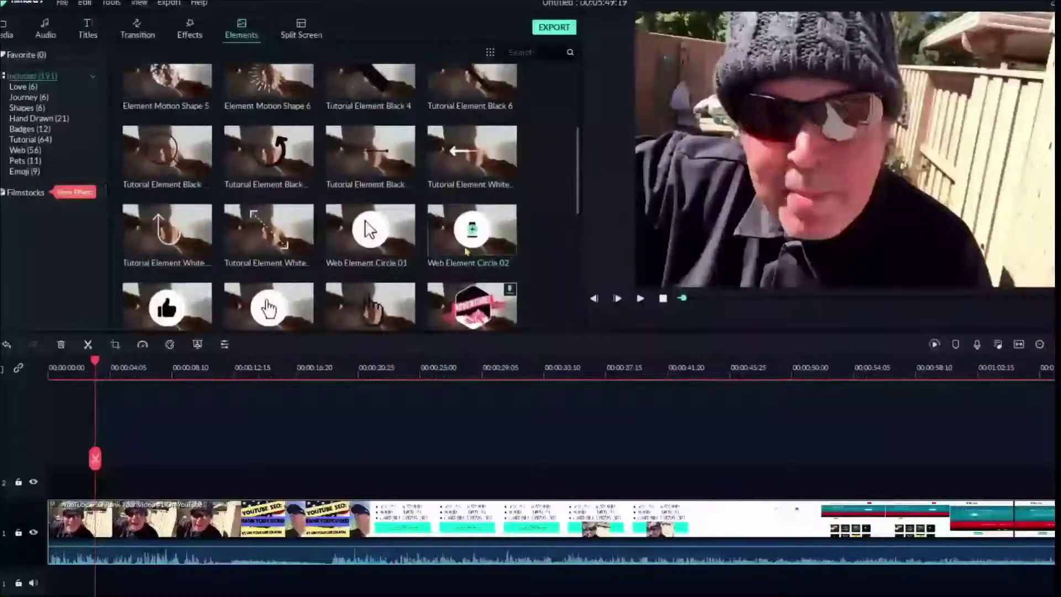
left_click(438, 249)
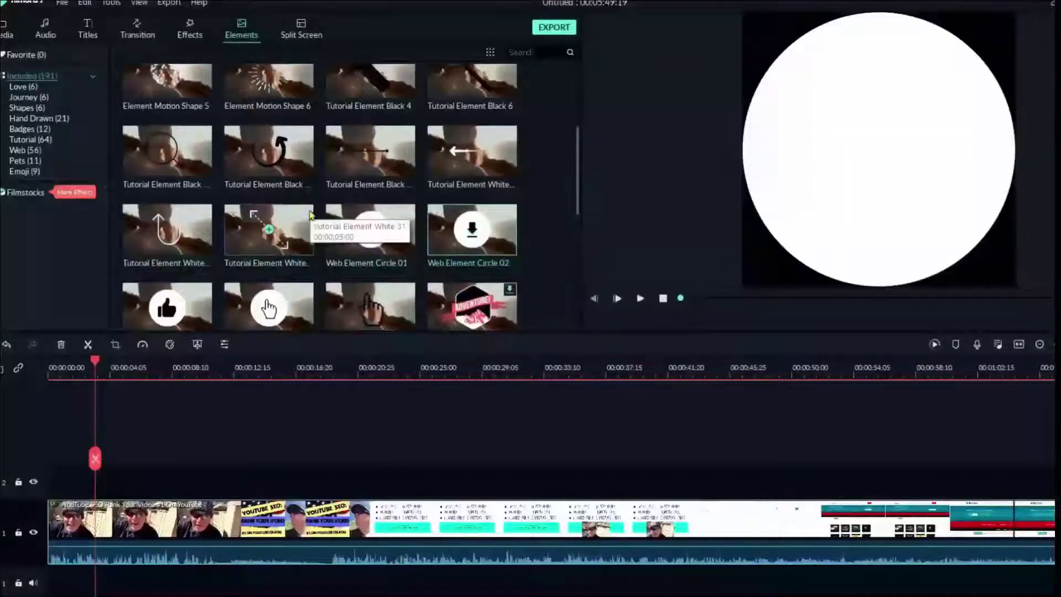
left_click(298, 36)
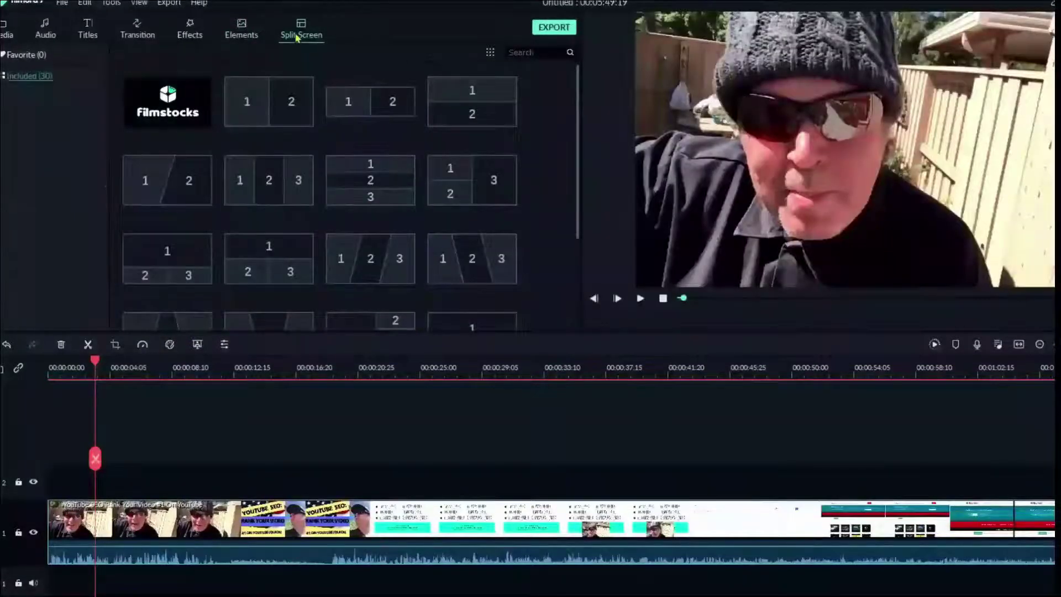
- Preview the side-by-side, letterboxed and stacked two-pane split screens plus a three-pane layout, and return to the project media
left_click(248, 116)
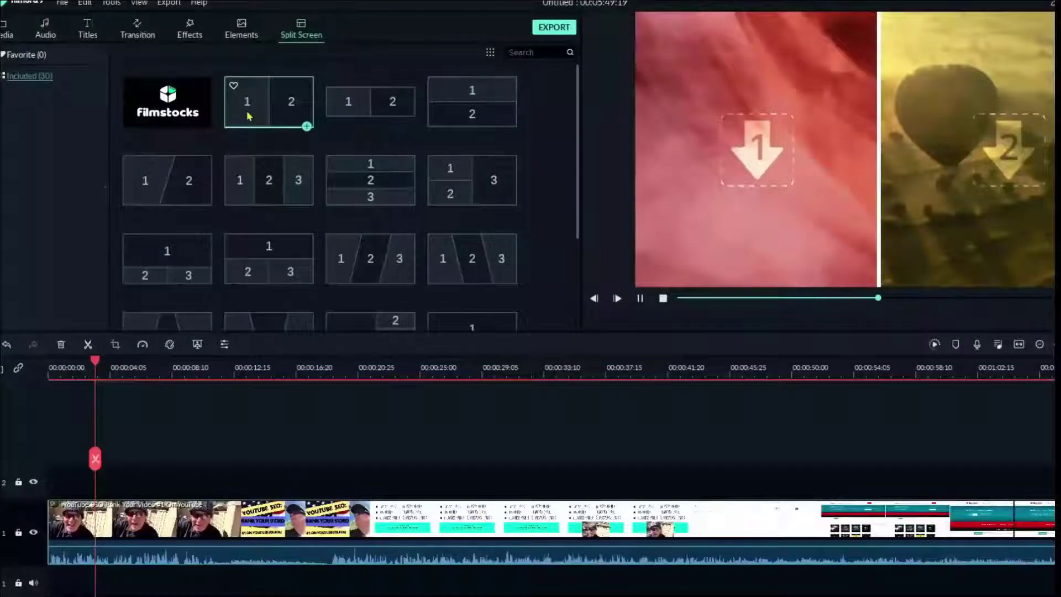
left_click(343, 104)
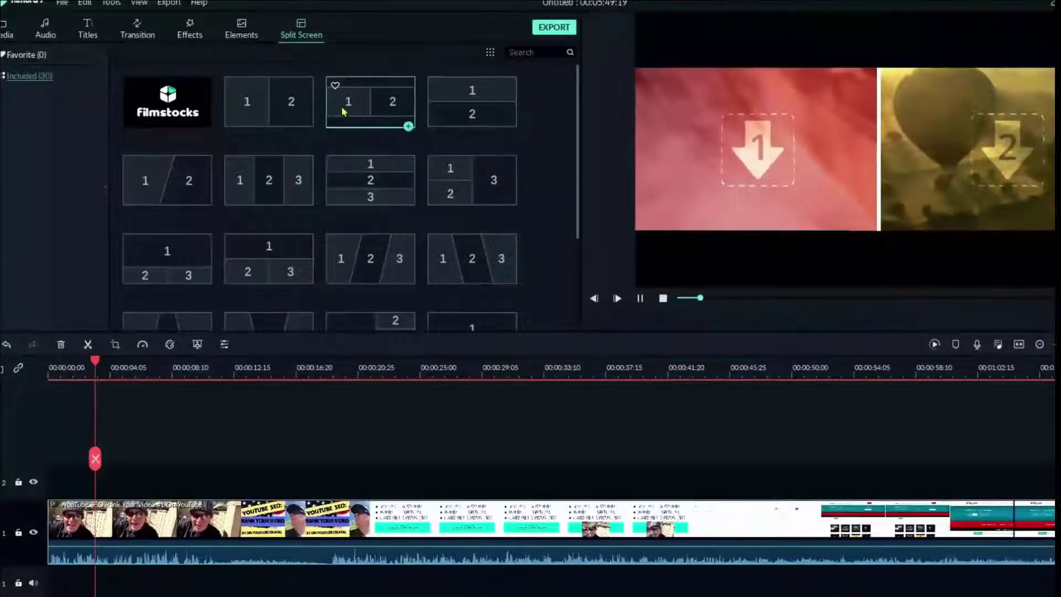
left_click(449, 118)
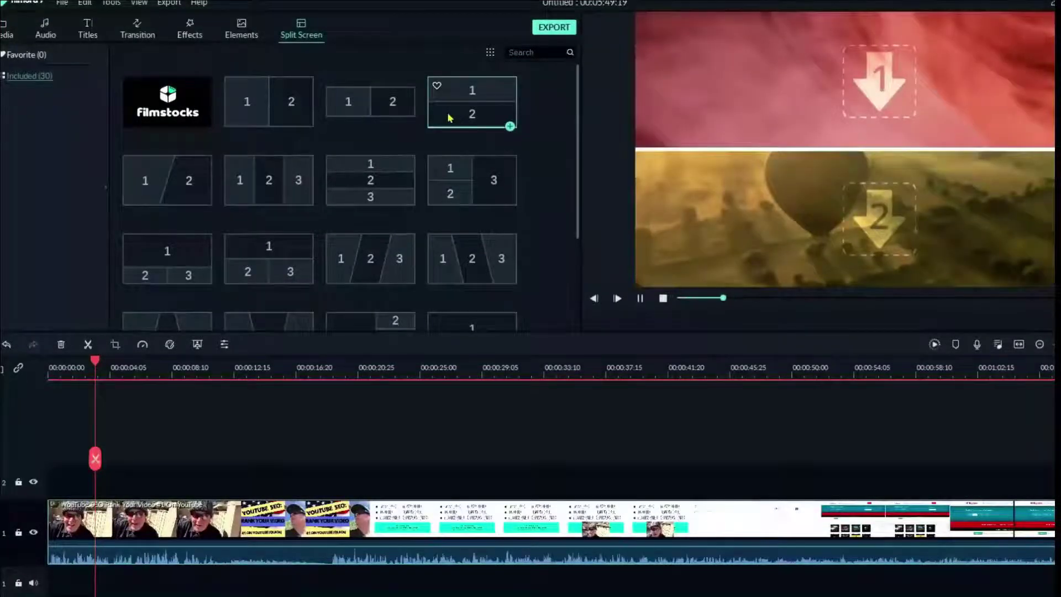
left_click(499, 199)
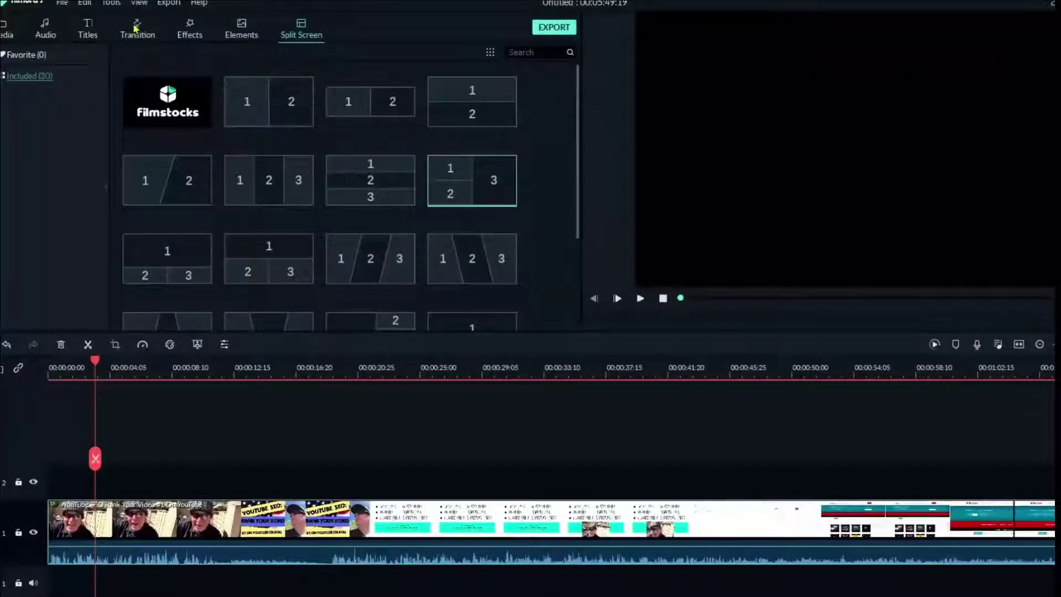
left_click(5, 36)
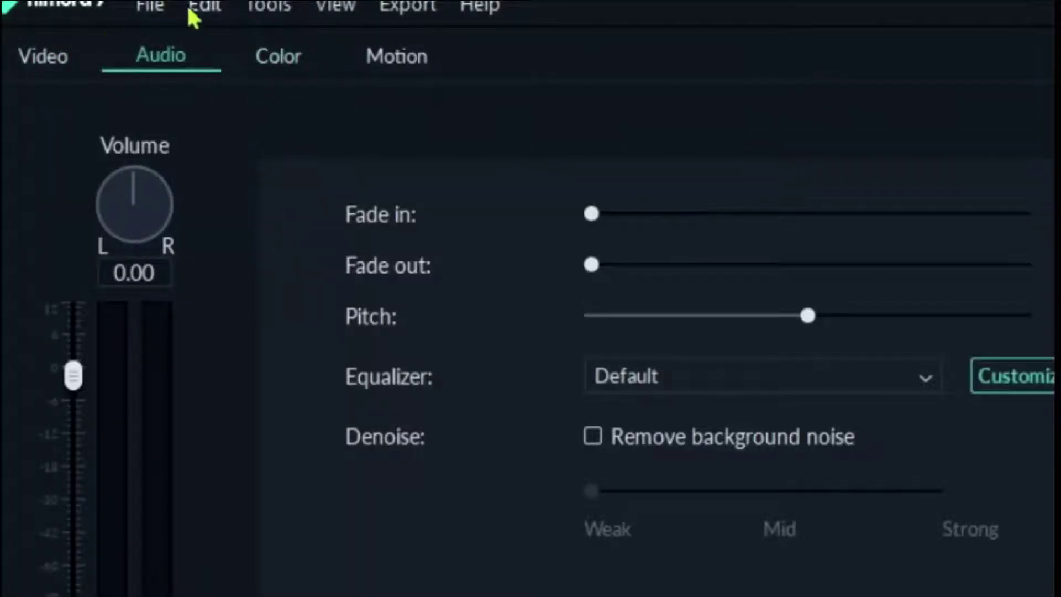
- Detach the audio from the video clip on the timeline and close the clip's audio settings
left_click(211, 13)
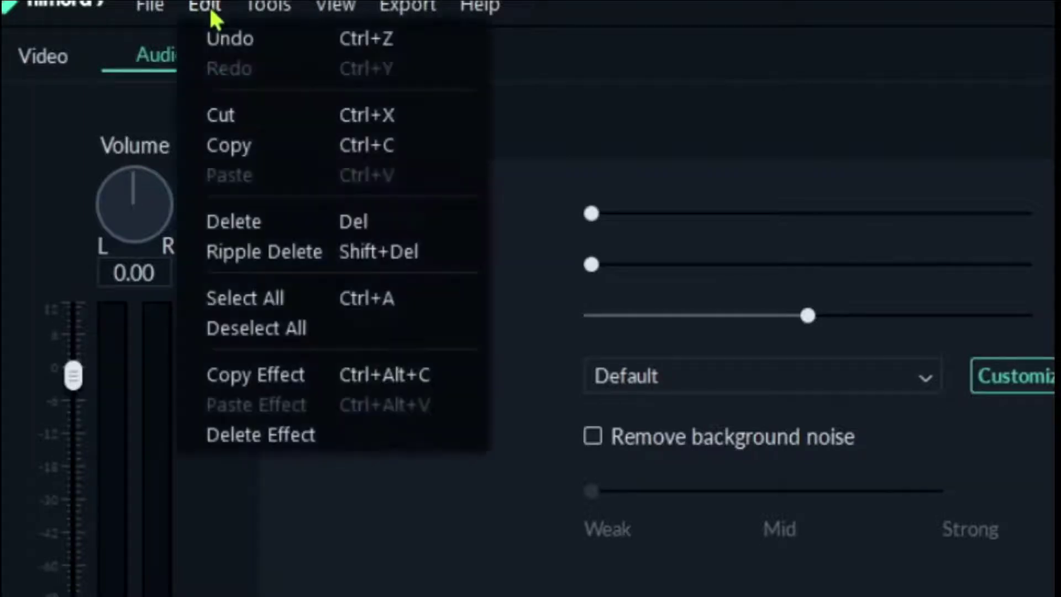
mouse_move(252, 15)
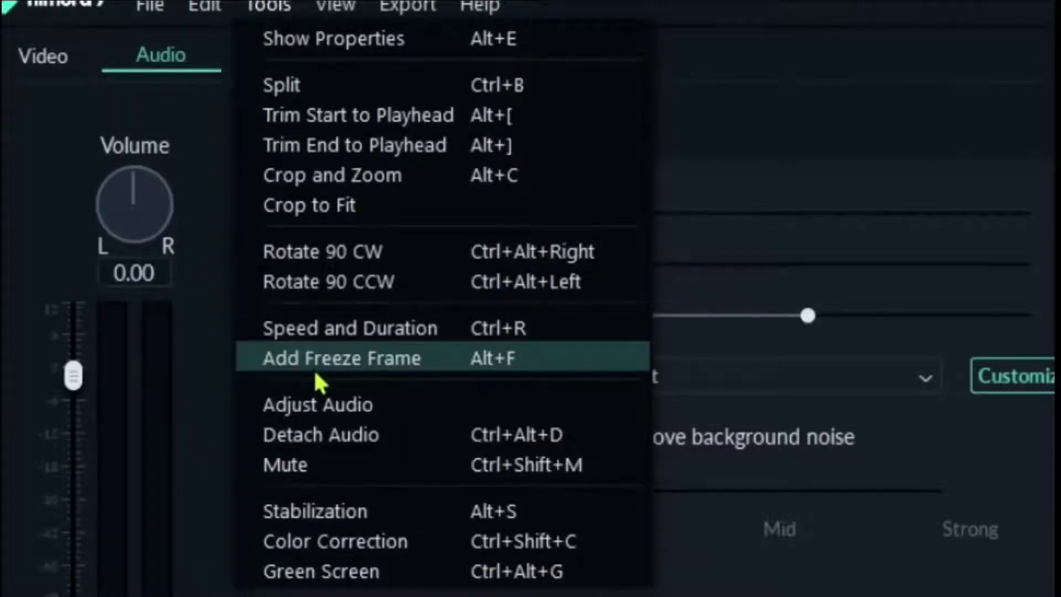
left_click(321, 434)
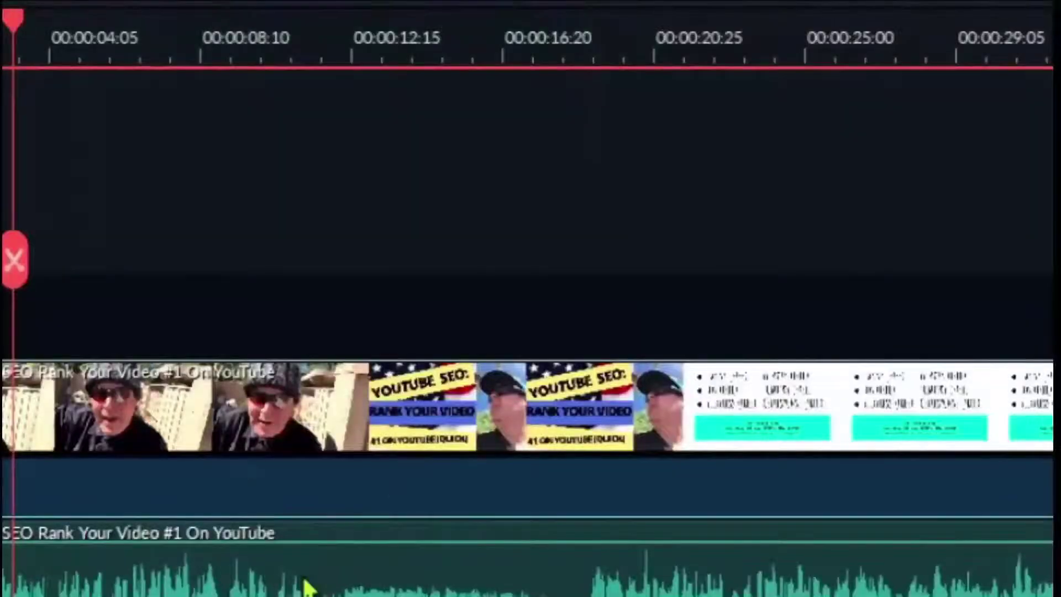
left_click(304, 580)
left_click(303, 580)
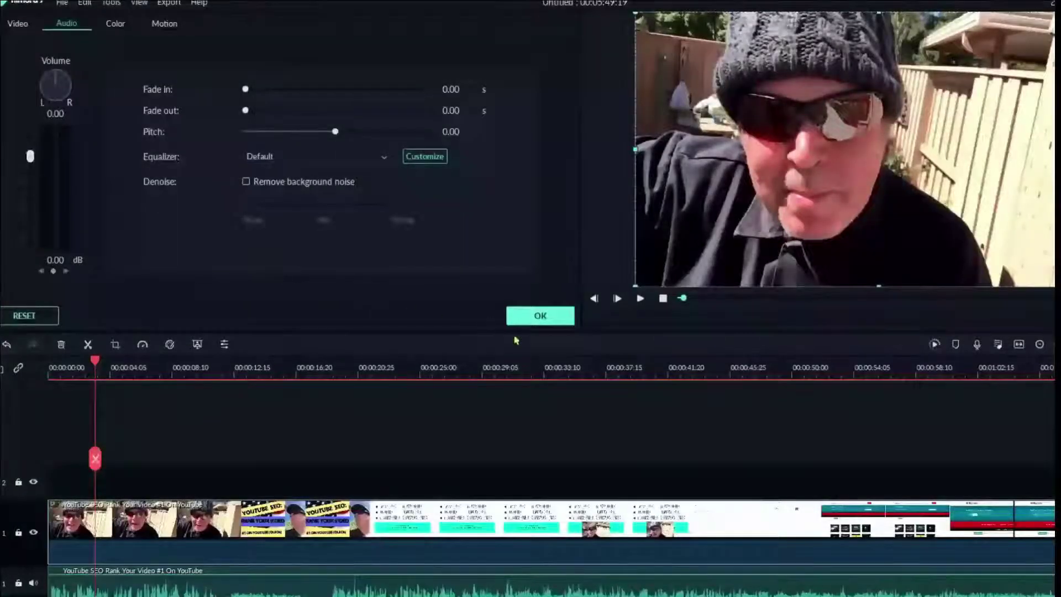
left_click(541, 317)
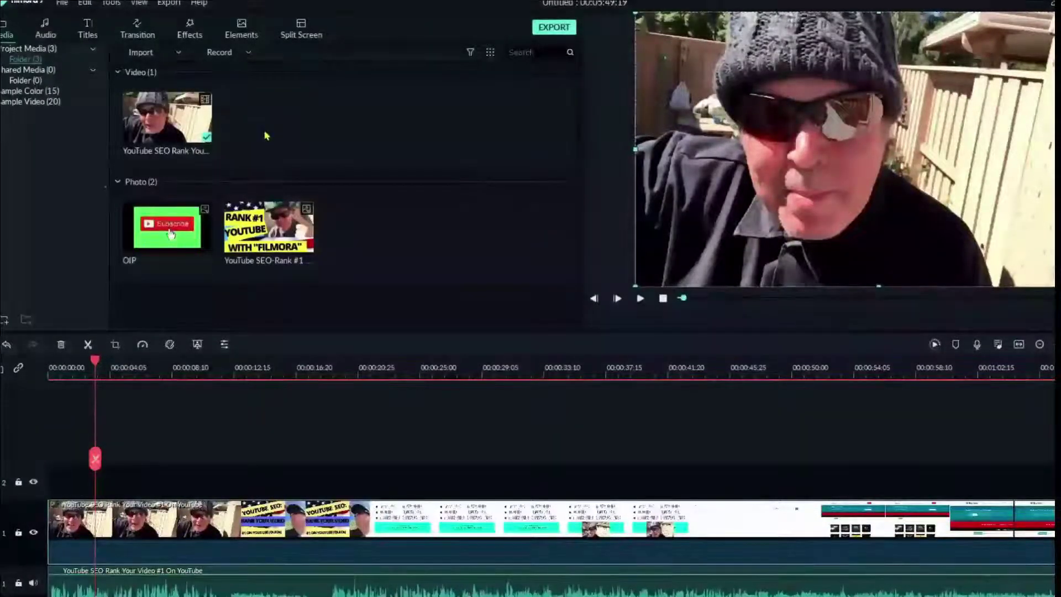
- Split the video clip on track 1 at about 3, 11 and 19 seconds
key("ctrl+b")
left_click(211, 504)
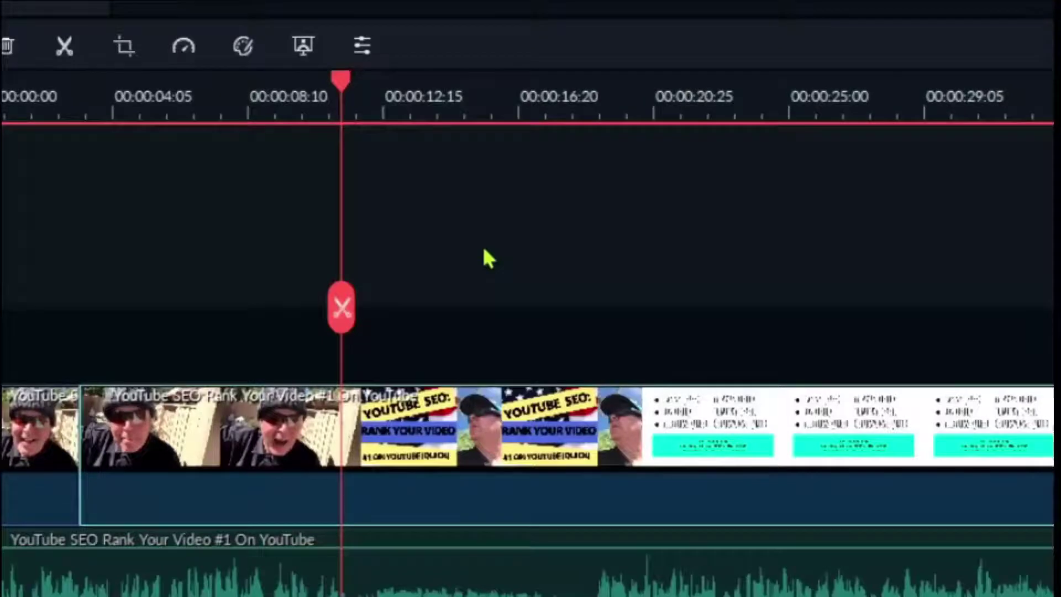
key("Left")
key("Left")
key("Left")
key("Left")
key("Right")
key("Right")
key("Right")
left_click(341, 307)
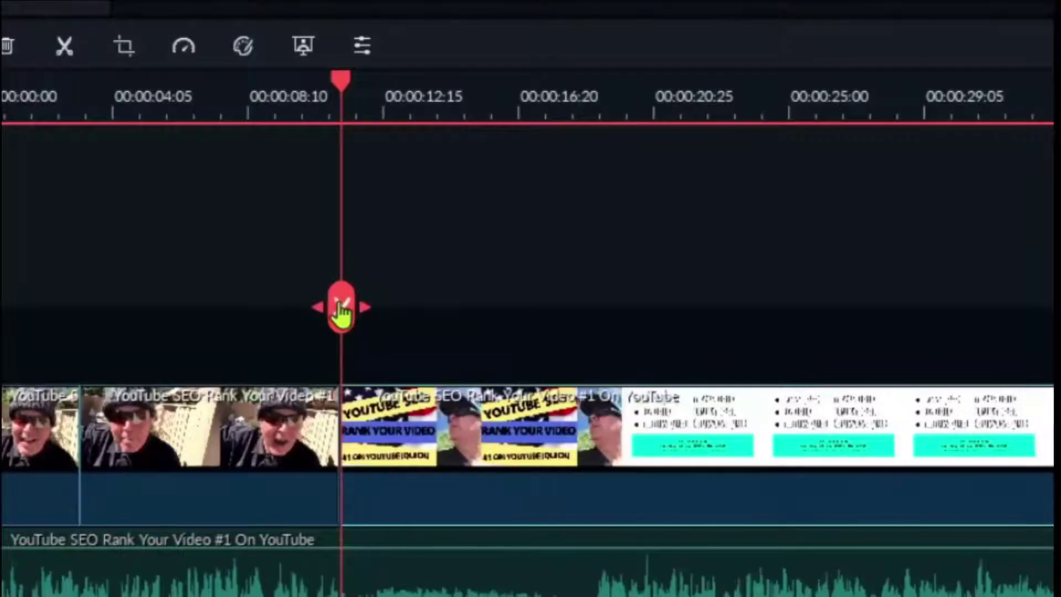
left_click_drag(342, 307, 595, 301)
left_click(596, 305)
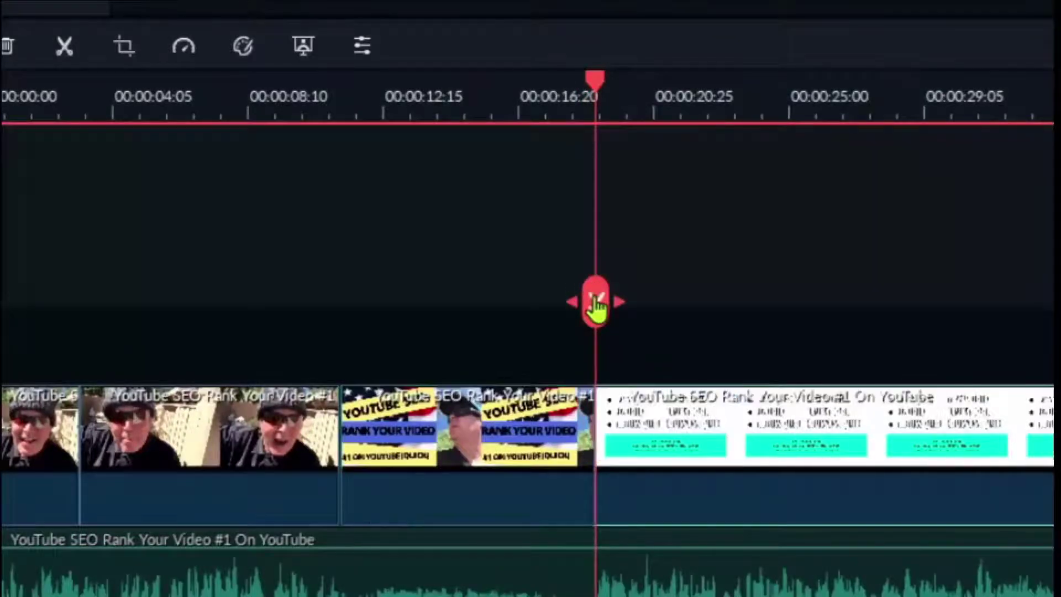
- Move the video segment between about 11 and 19 seconds up to track 3, starting at about 40 seconds
left_click(472, 432)
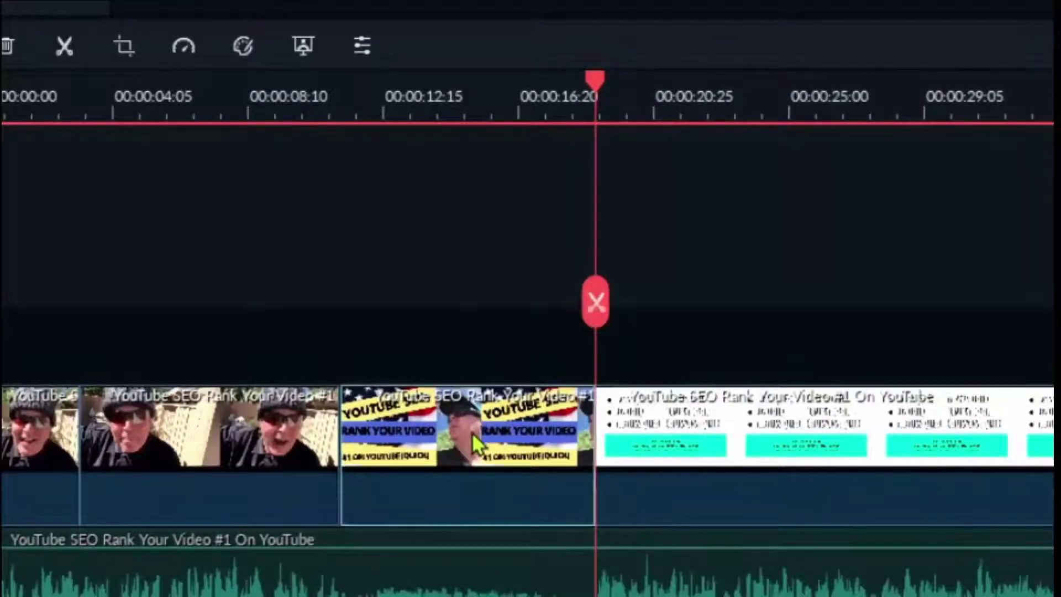
left_click_drag(472, 432, 472, 327)
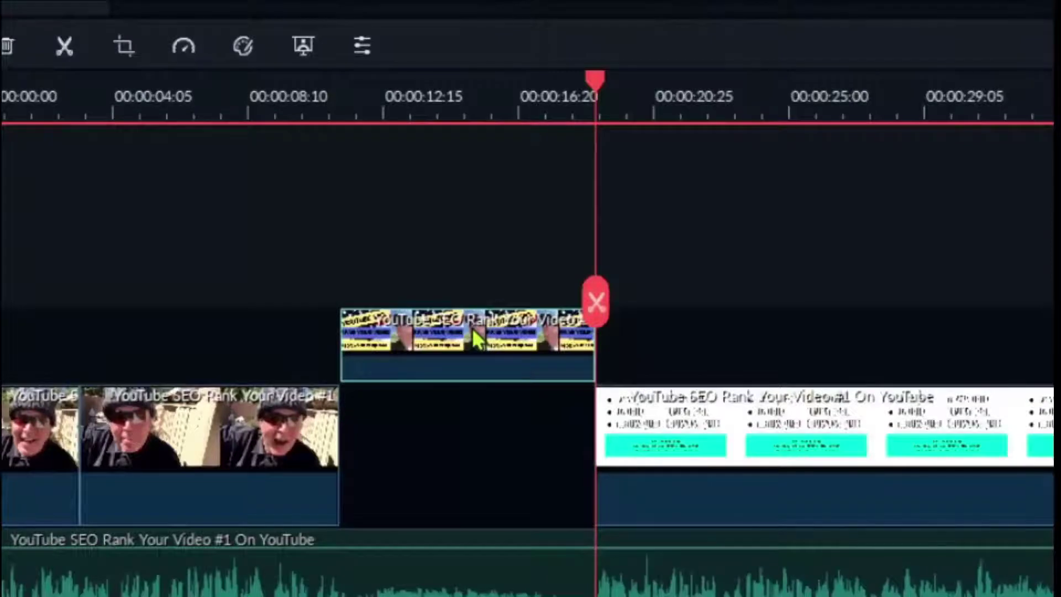
left_click(474, 330)
left_click_drag(461, 349, 848, 303)
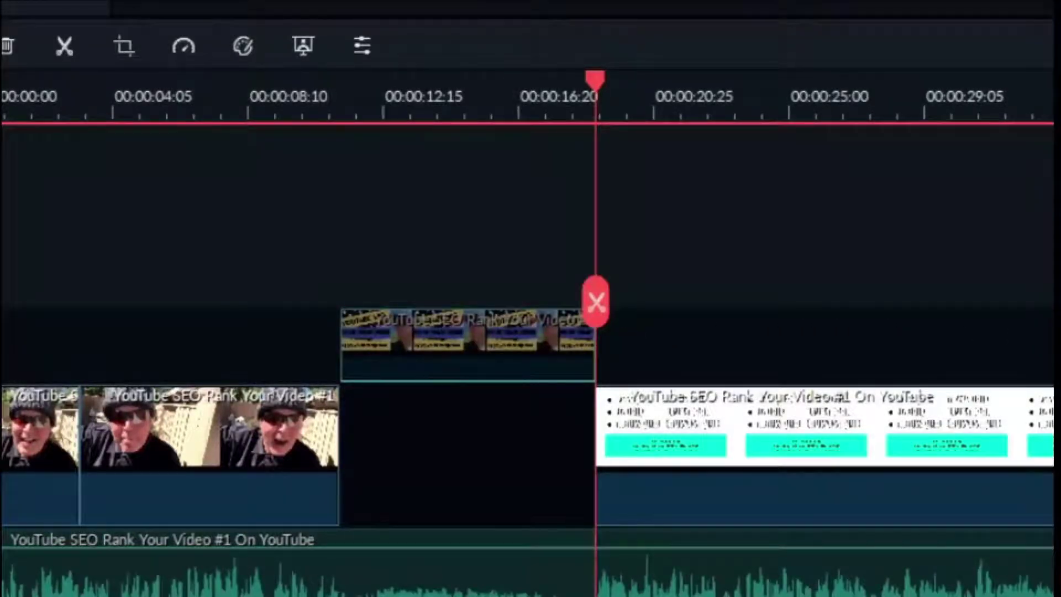
key("Delete")
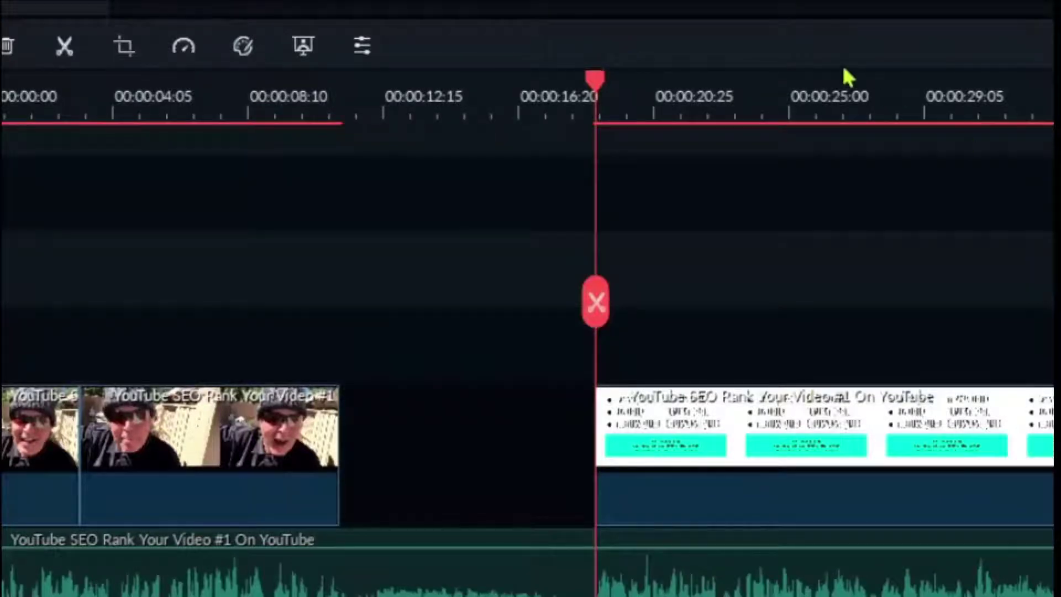
- Insert the YouTube SEO-Rank #1 image into the gap on track 1, extend it to the following segment and play the section
left_click_drag(500, 6, 370, 437)
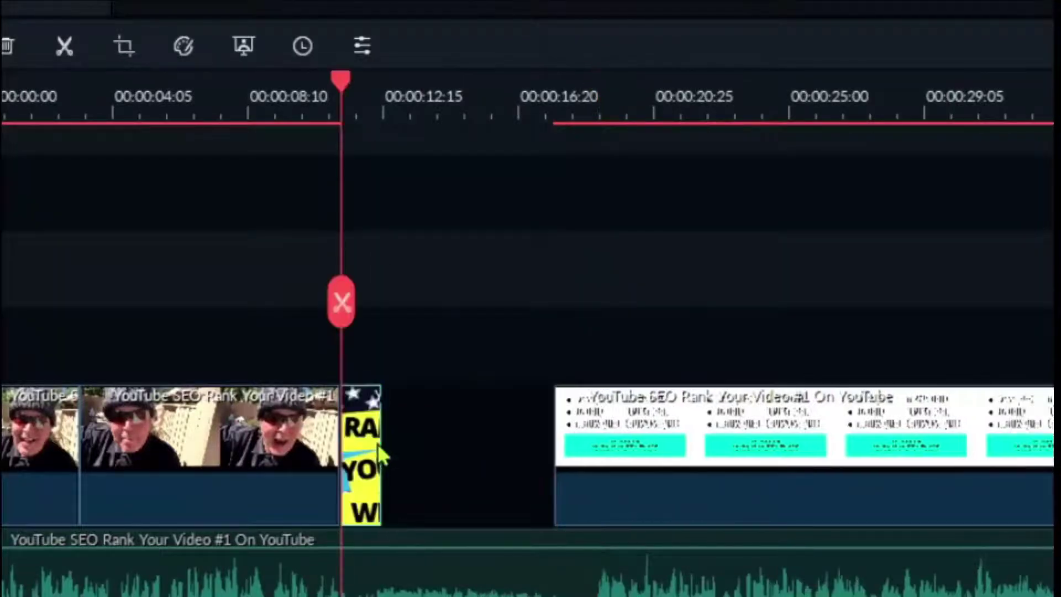
left_click_drag(384, 450, 559, 484)
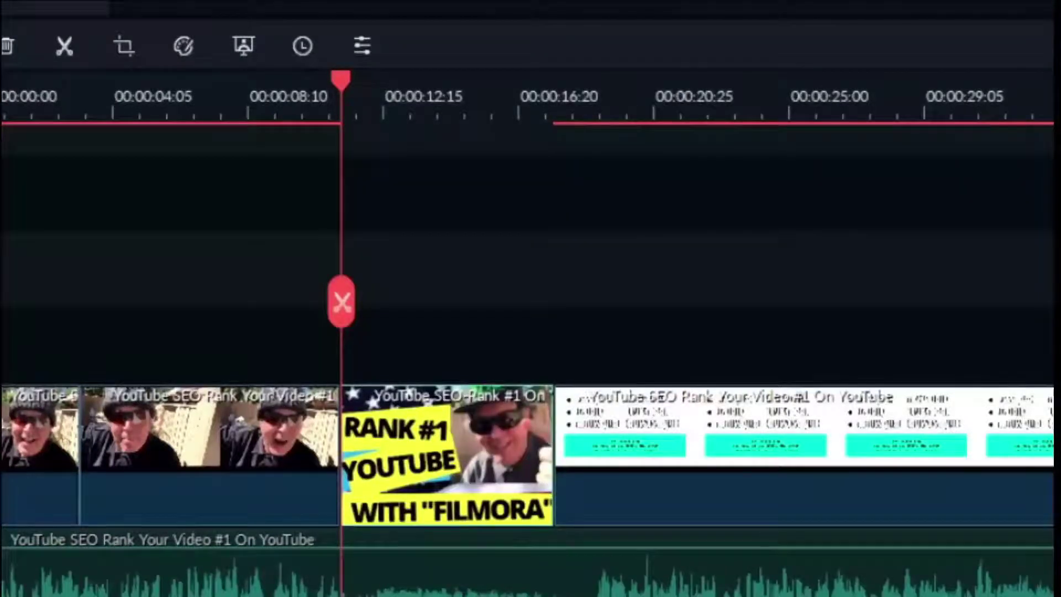
key("space")
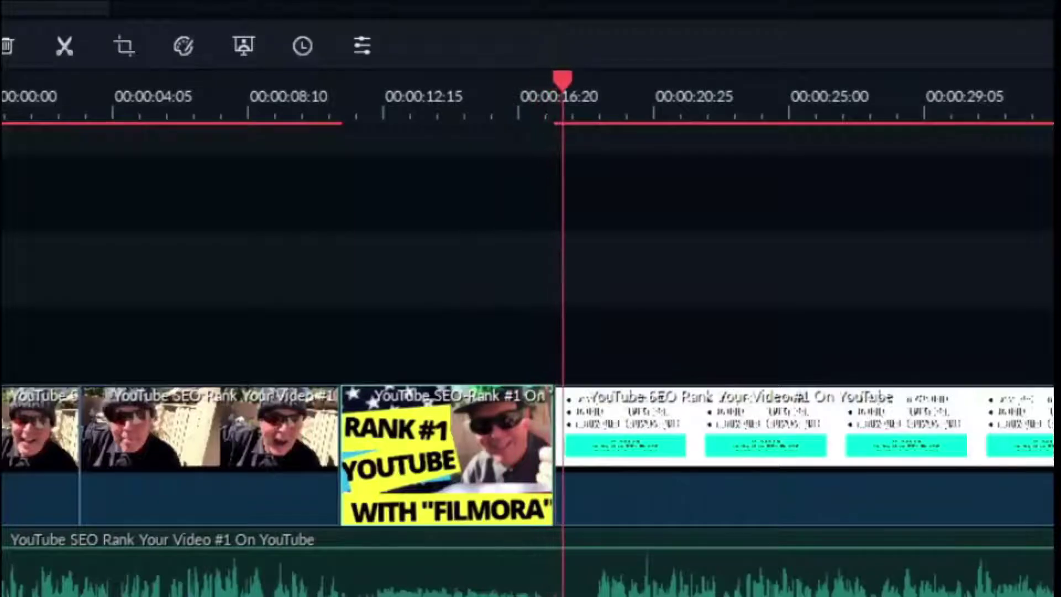
key("space")
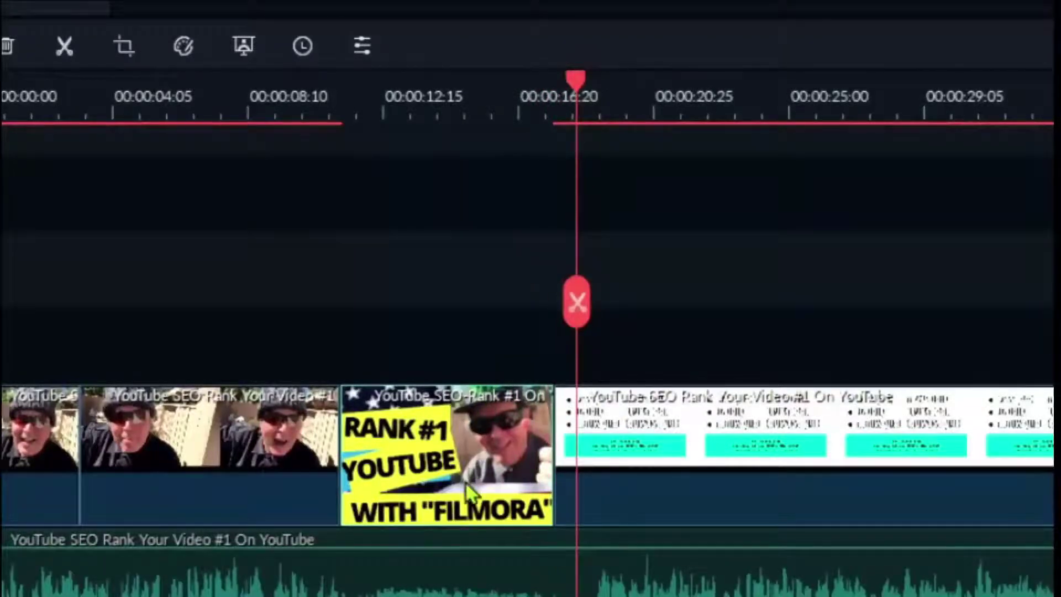
- Place the rock track A-GROUP - Verve on the audio track under the image, starting at the image's beginning
mouse_move(571, 287)
left_mouse_down()
mouse_move(584, 308)
mouse_move(343, 301)
mouse_move(352, 306)
left_mouse_up()
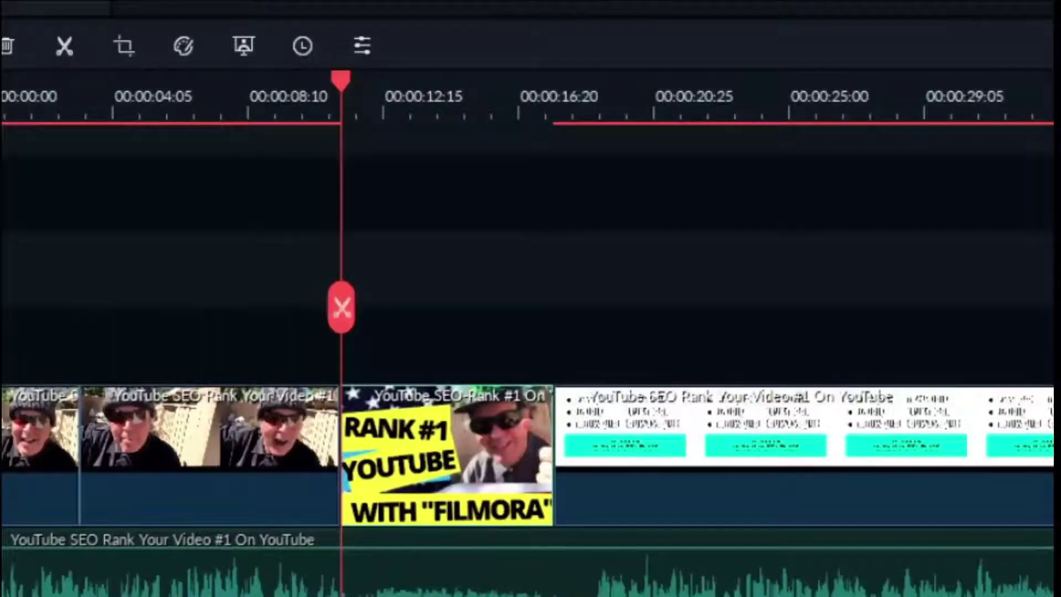
left_click_drag(359, 2, 341, 486)
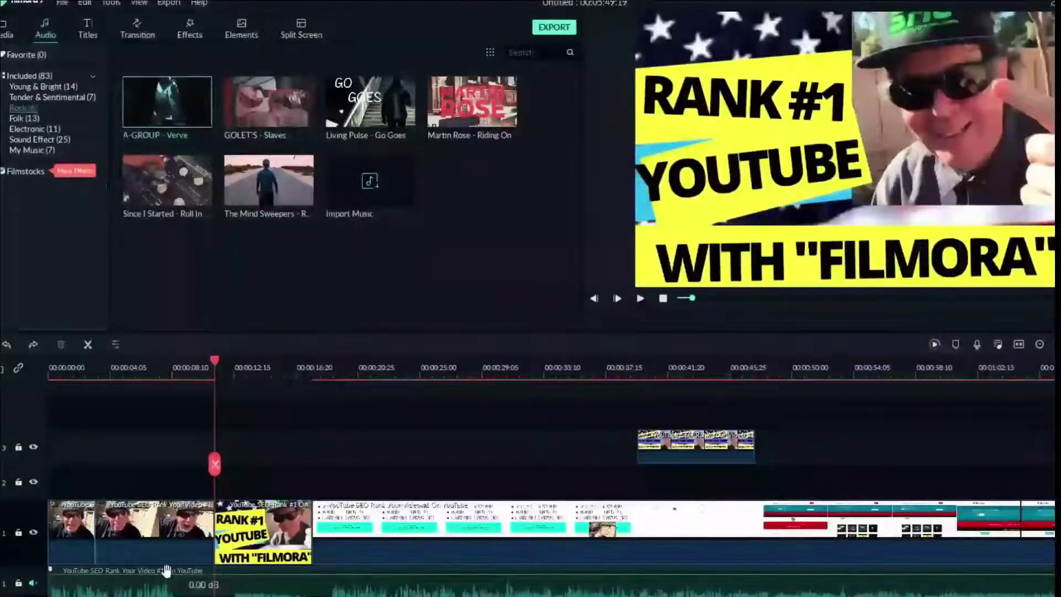
left_click(138, 590)
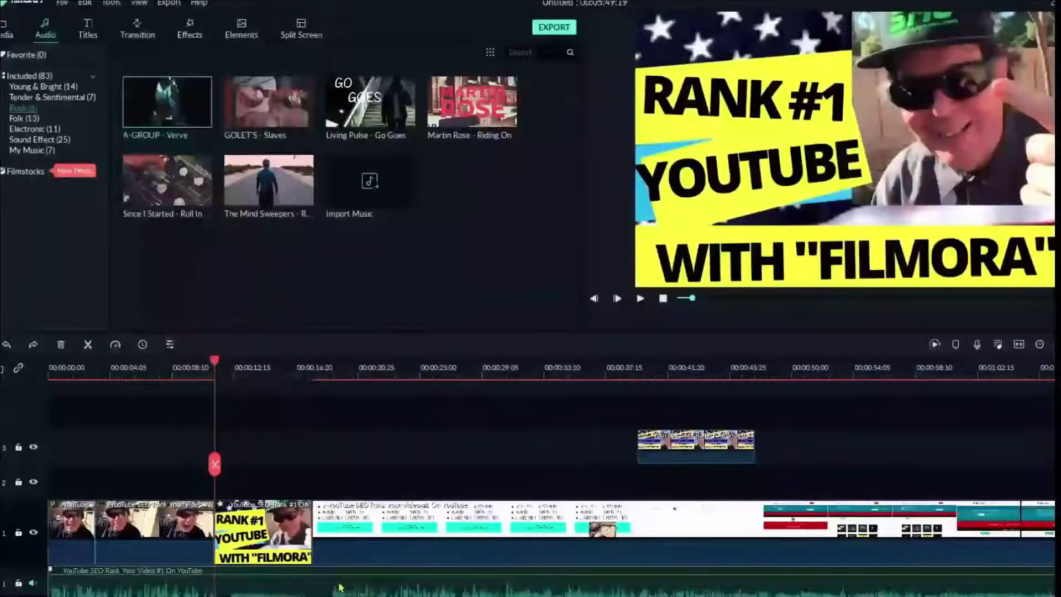
left_click_drag(325, 589, 285, 589)
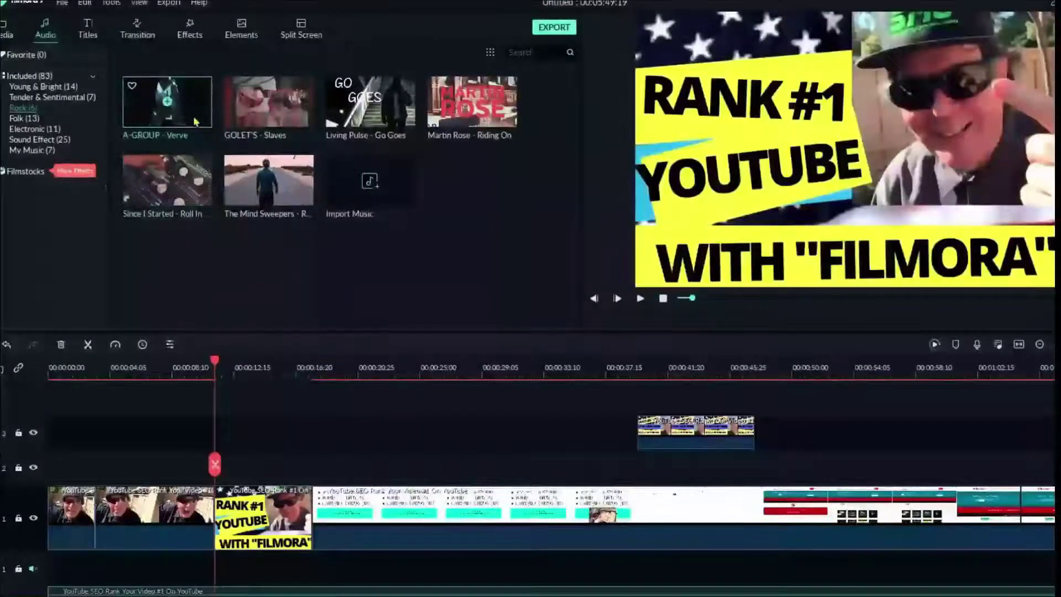
left_click(220, 473)
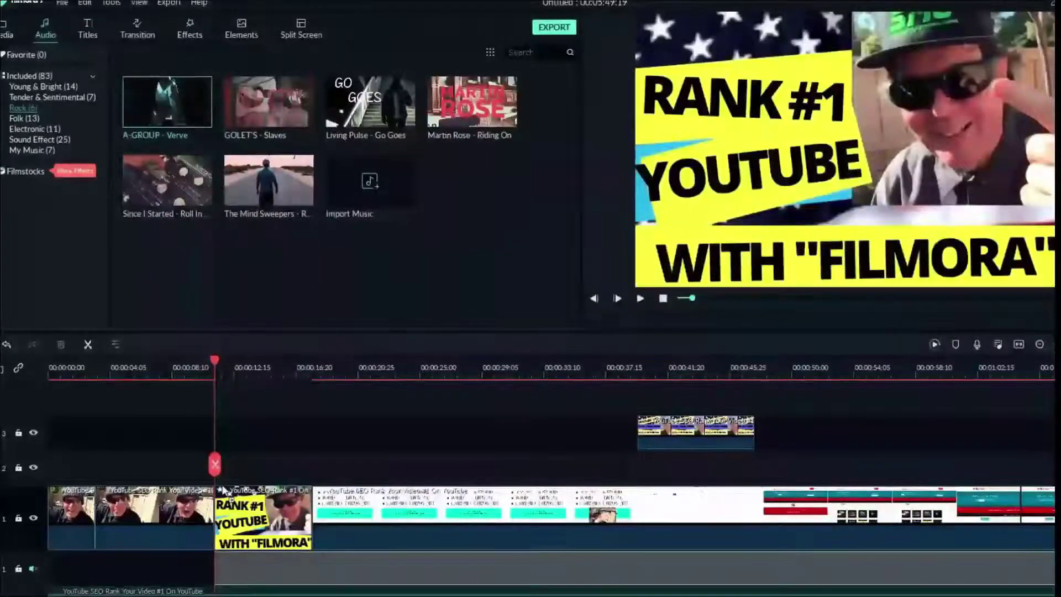
left_click_drag(223, 490, 227, 542)
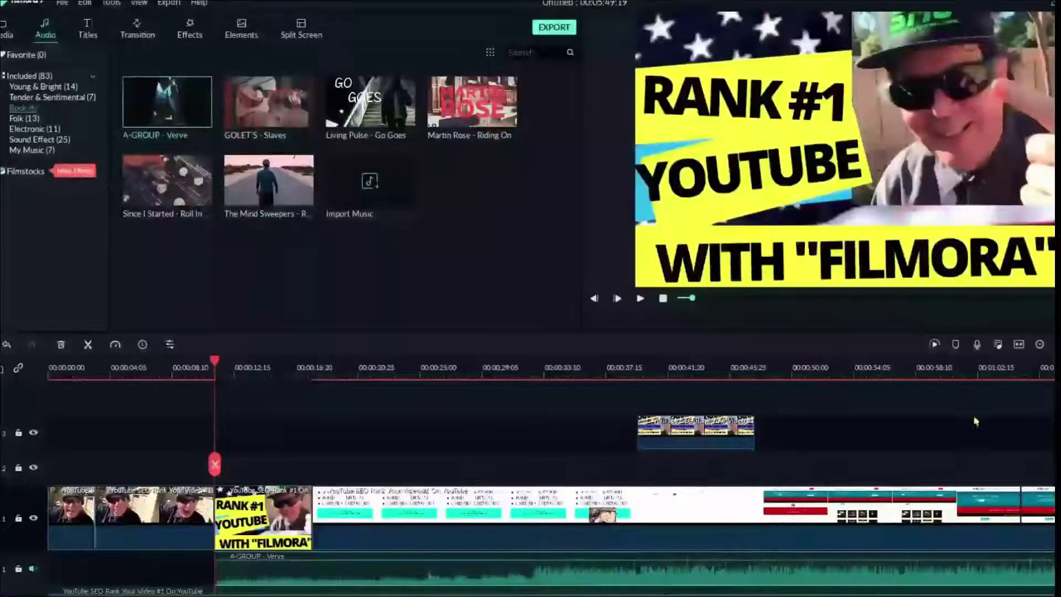
- Fit the whole project in the timeline, trim the A-GROUP - Verve music to the image's end and play the section
left_click(1019, 345)
left_click(1019, 344)
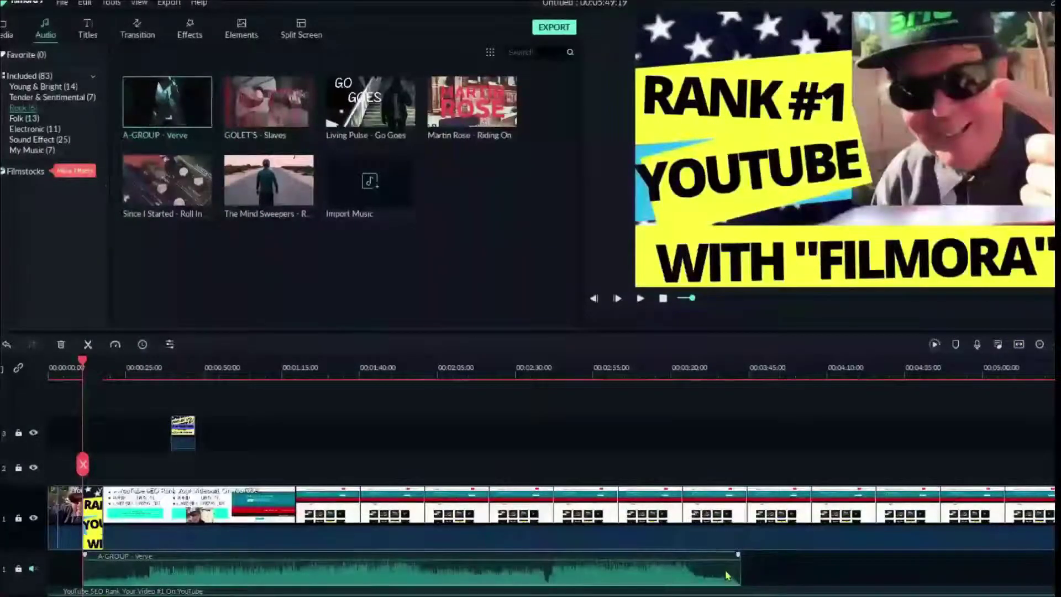
left_click_drag(738, 572, 104, 576)
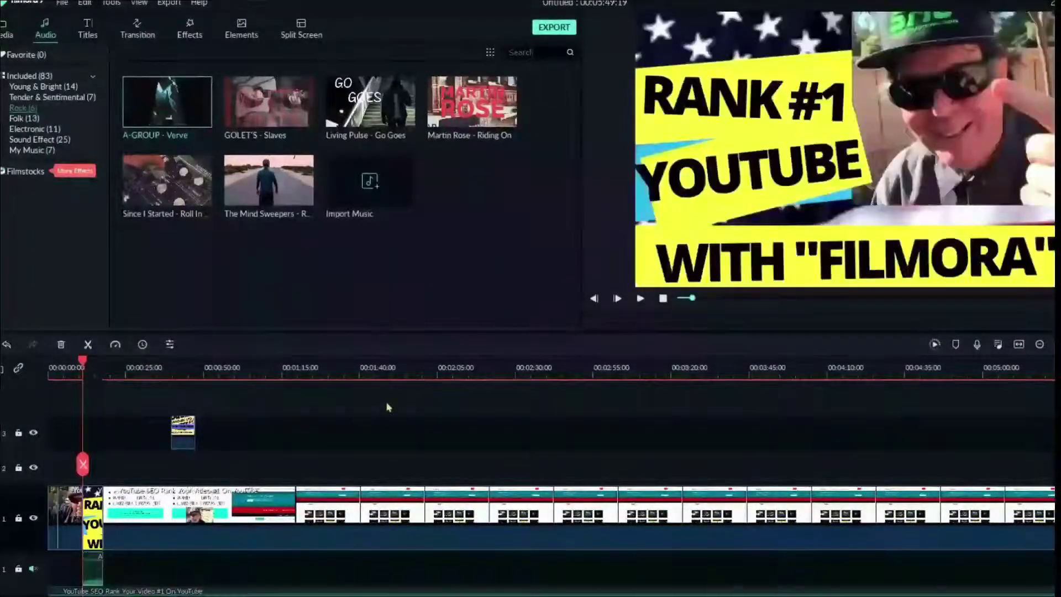
left_click(640, 298)
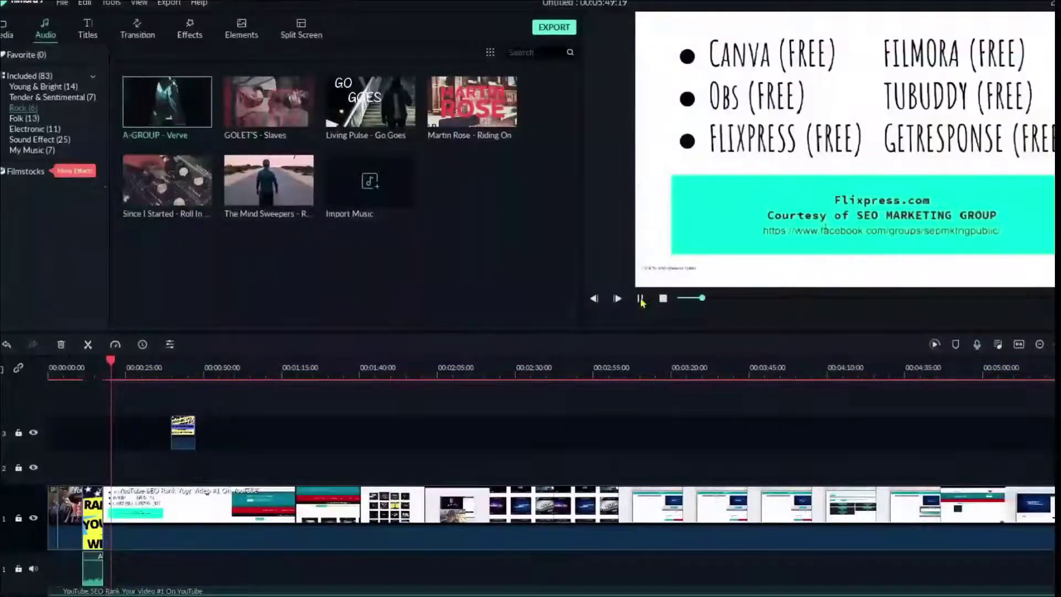
left_click(641, 299)
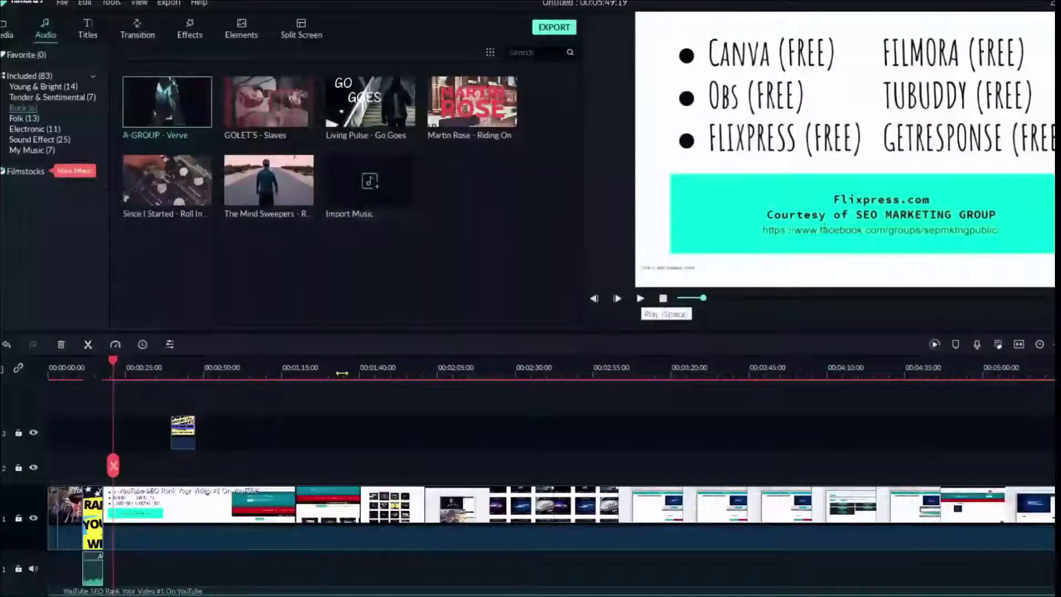
left_click(92, 573)
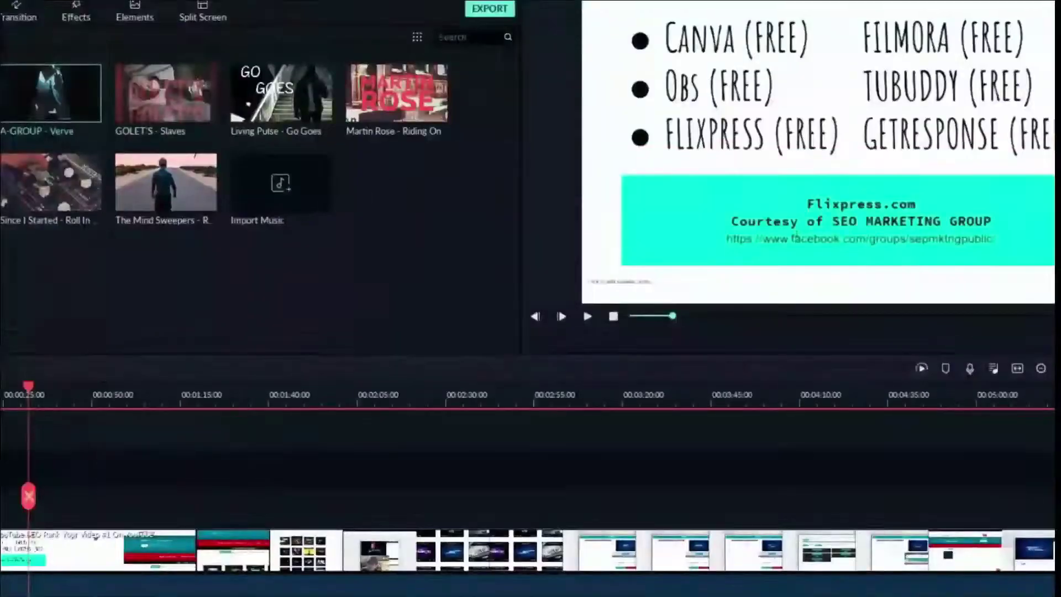
- Place the Credit 4 title on track 2 at about 32 seconds and open its text for editing
left_click(1, 12)
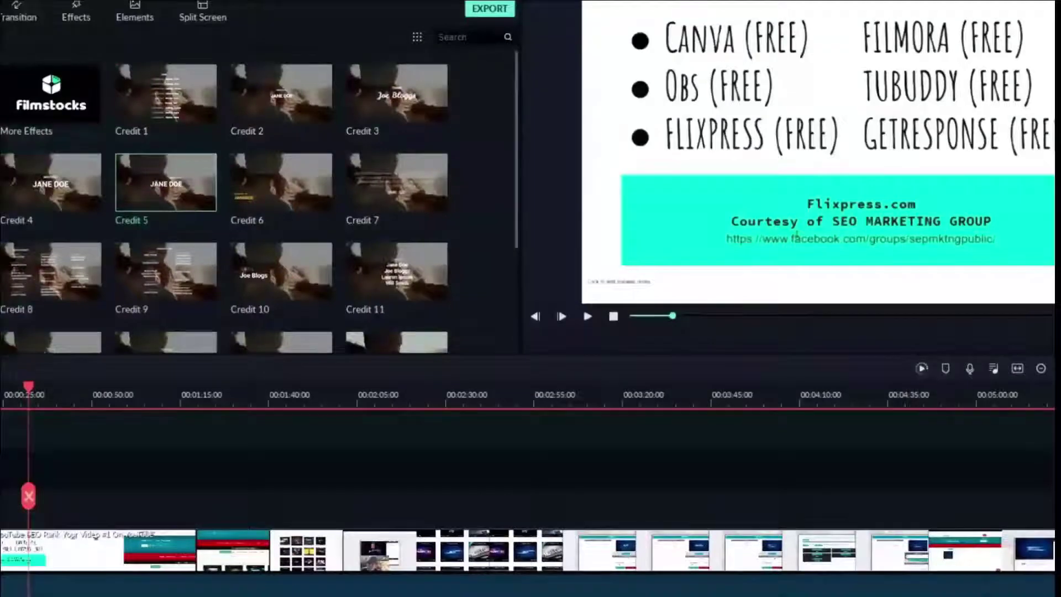
left_click(21, 192)
left_click_drag(20, 192, 103, 515)
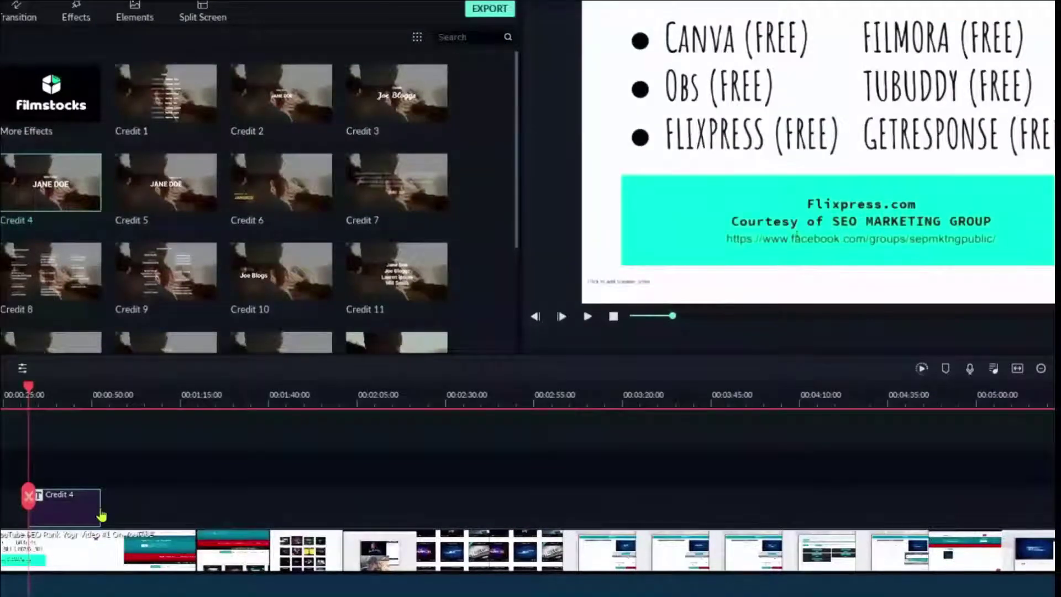
double_click(62, 518)
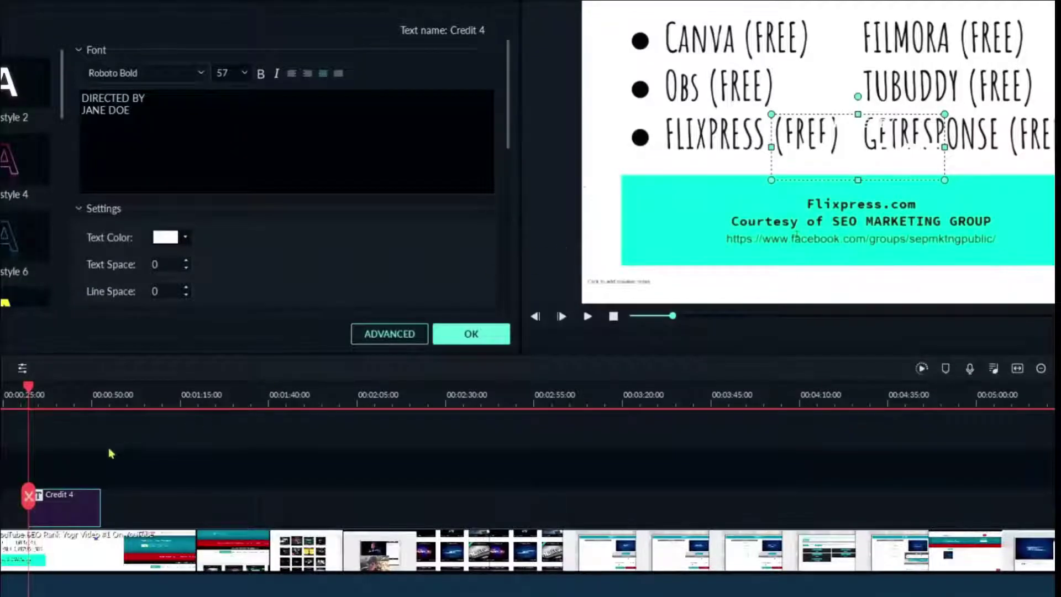
- Replace the title's text with DOWNLOAD FILMORA and insert the Credit 4 clip into track 1 at about 32 seconds
mouse_move(73, 512)
left_mouse_down()
mouse_move(64, 585)
mouse_move(50, 585)
mouse_move(49, 511)
mouse_move(67, 519)
left_mouse_up()
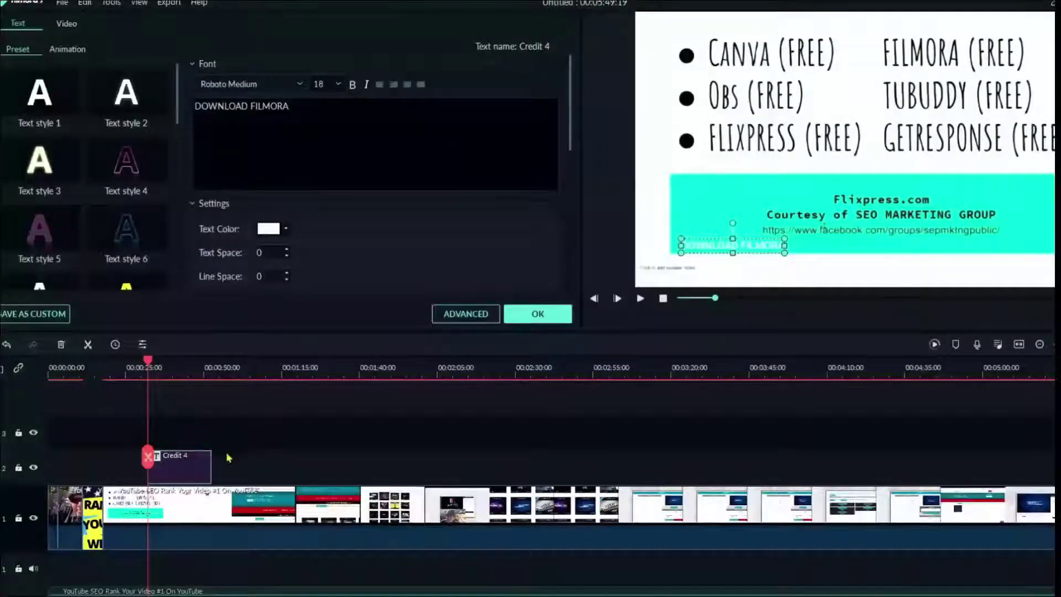
left_click_drag(183, 480, 184, 502)
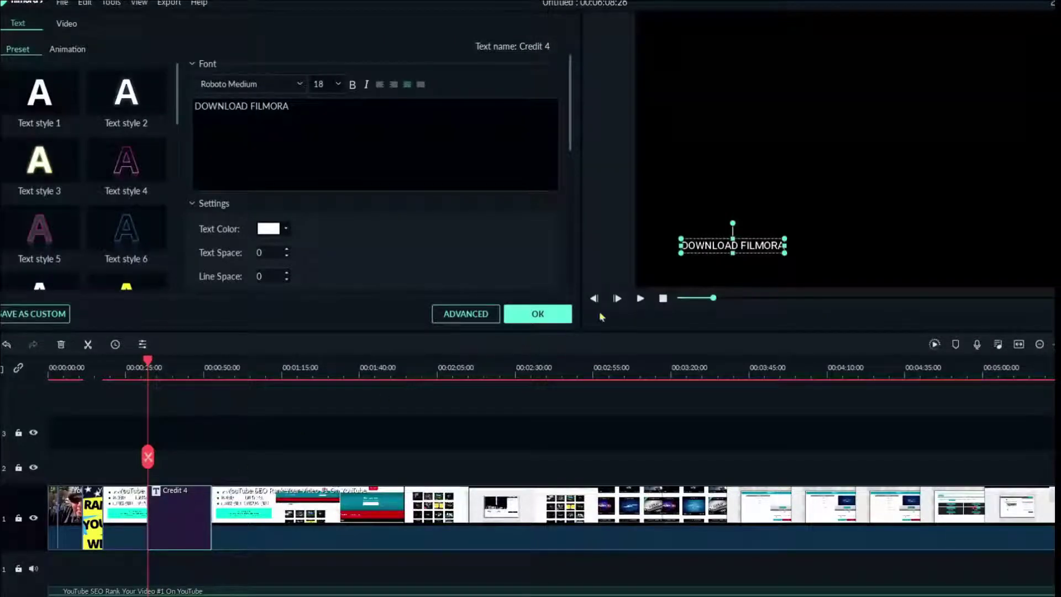
- Move the DOWNLOAD FILMORA text to the middle of the frame and set its font size to 62
left_click_drag(707, 248, 834, 129)
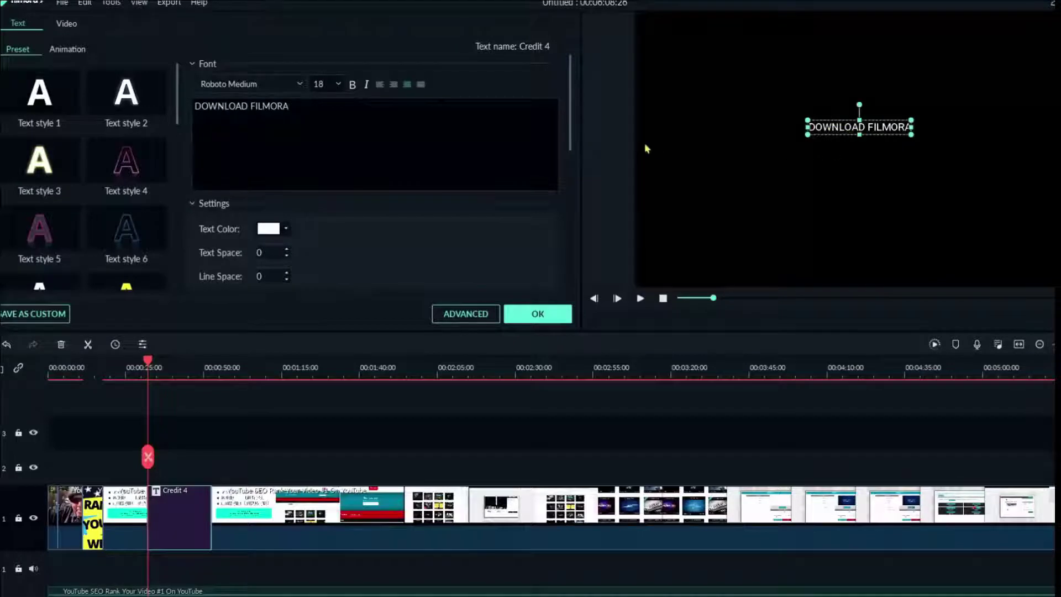
left_click(338, 85)
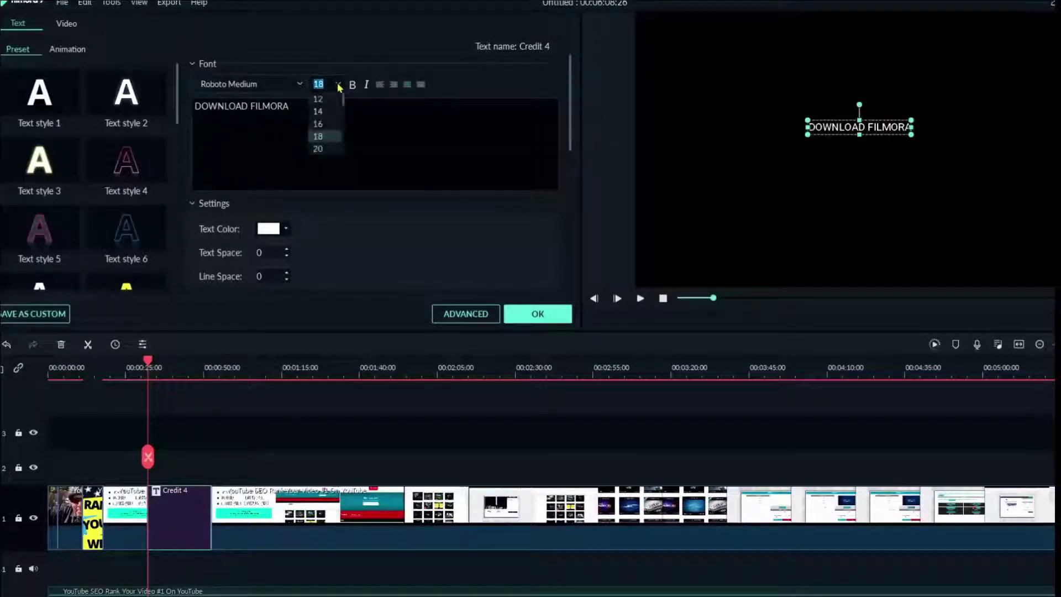
scroll(343, 131, "down", 3)
left_click(330, 146)
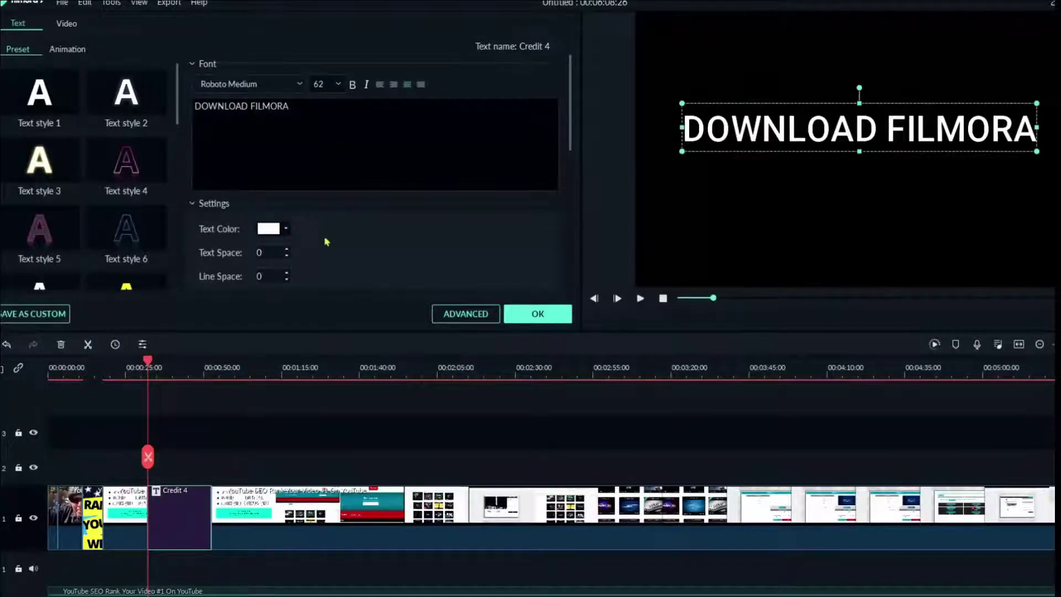
- Play the title section starting from about 28 seconds, just ahead of the Credit 4 clip
left_click_drag(148, 456, 135, 457)
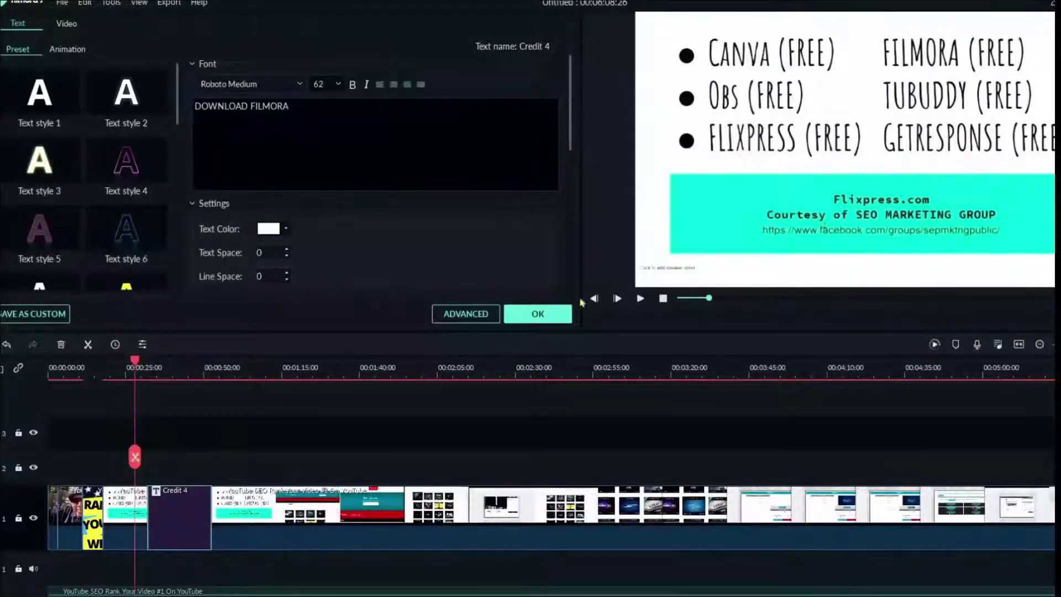
left_click(639, 299)
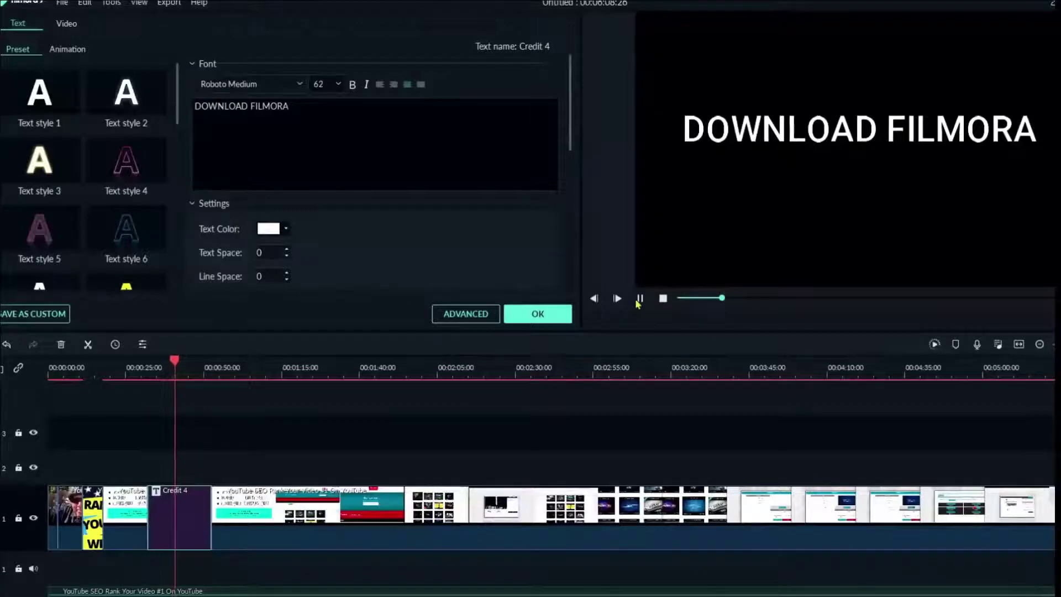
left_click(639, 299)
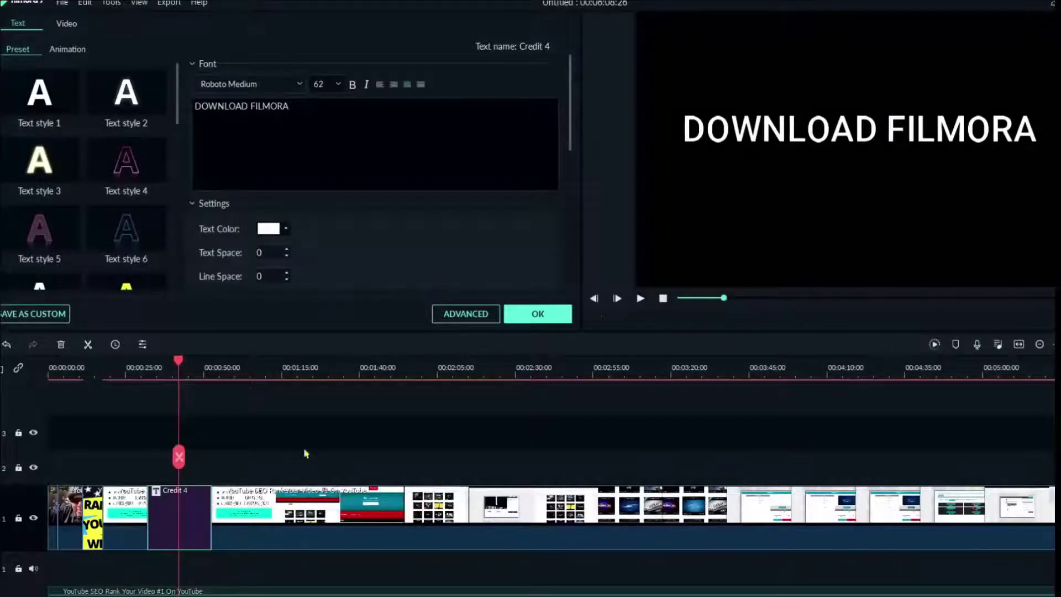
- Split the Credit 4 title at about 42 seconds, delete its second part and play across the shortened title
left_click(179, 458)
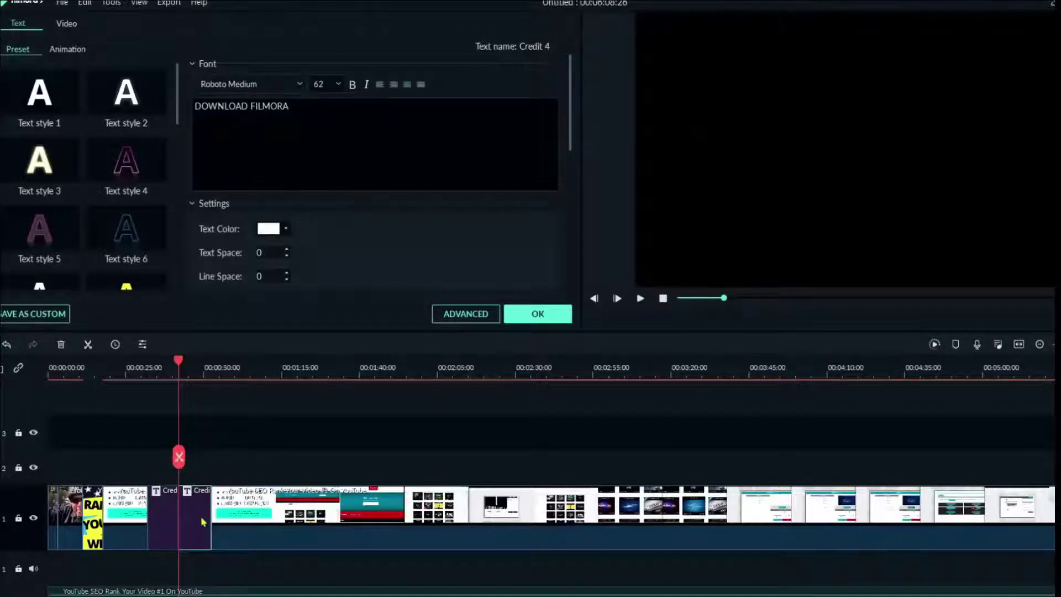
key("Delete")
left_click_drag(177, 464, 141, 457)
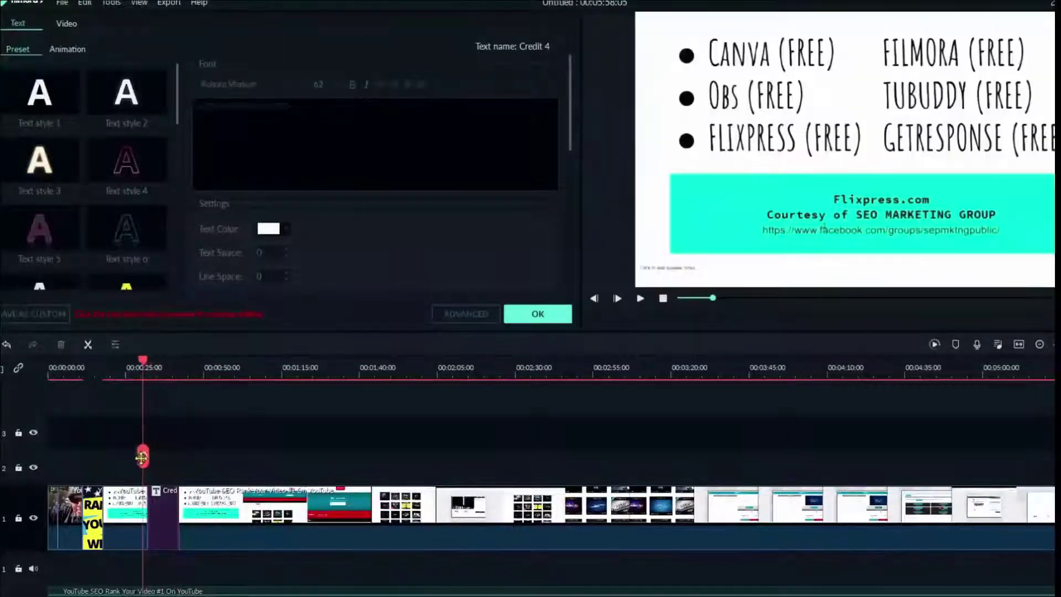
left_click(640, 299)
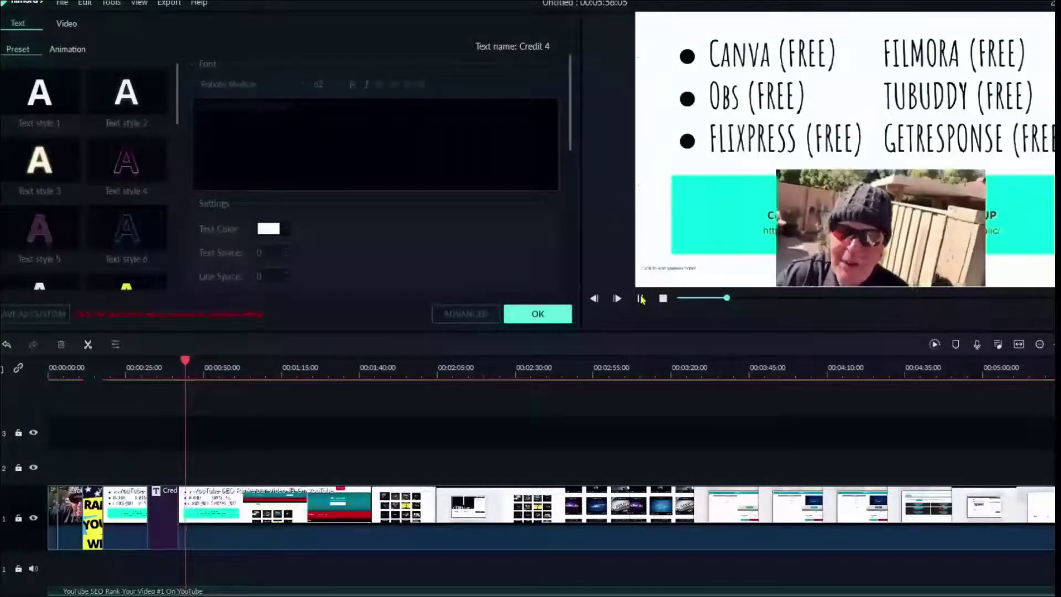
left_click(641, 299)
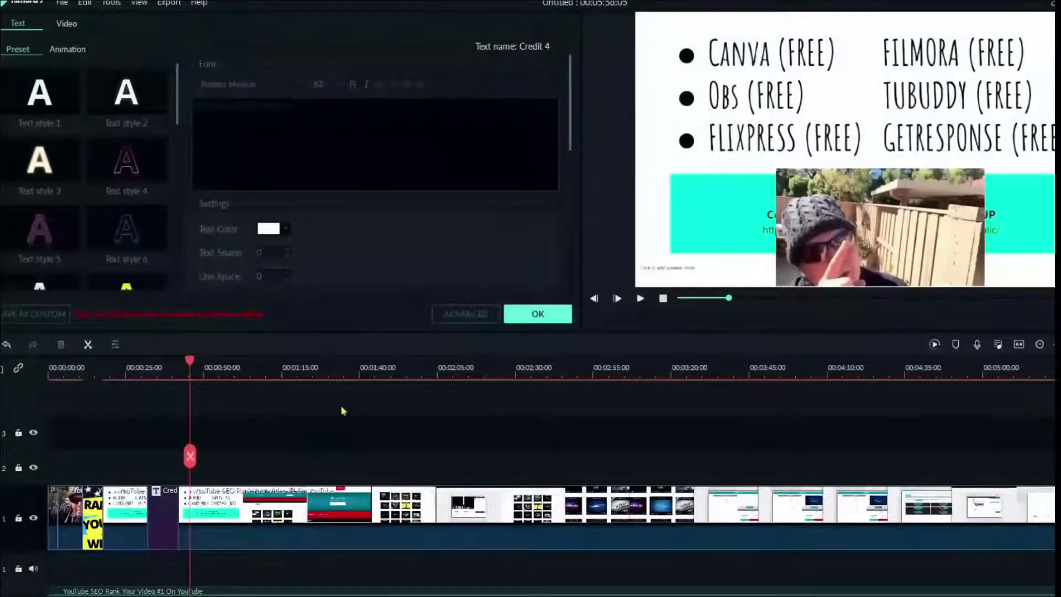
- Close the title editor and preview the Crazy Parametric Fun and Pixelate transitions
left_click(534, 314)
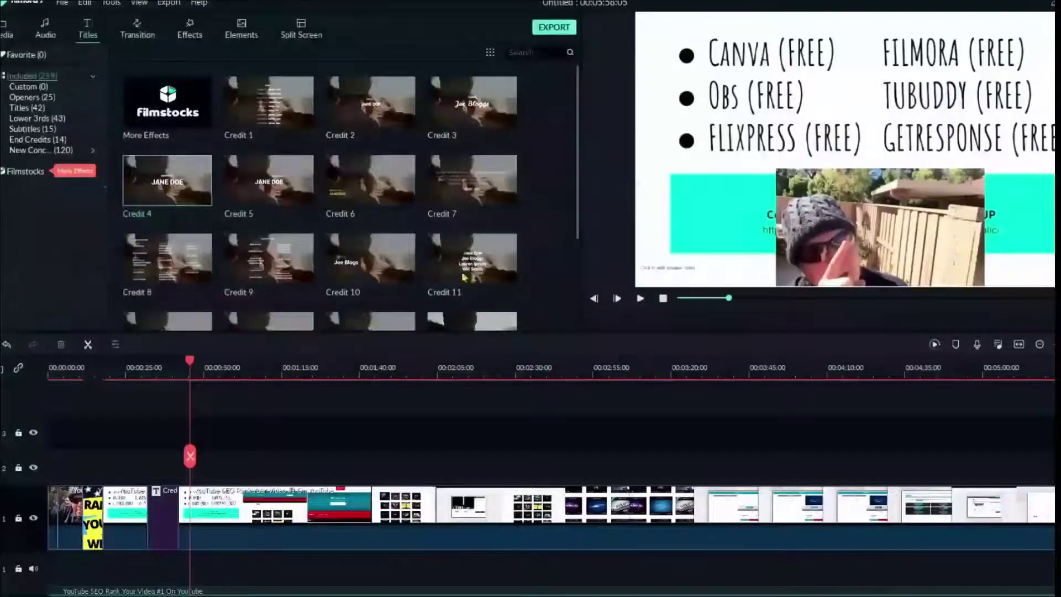
left_click(140, 33)
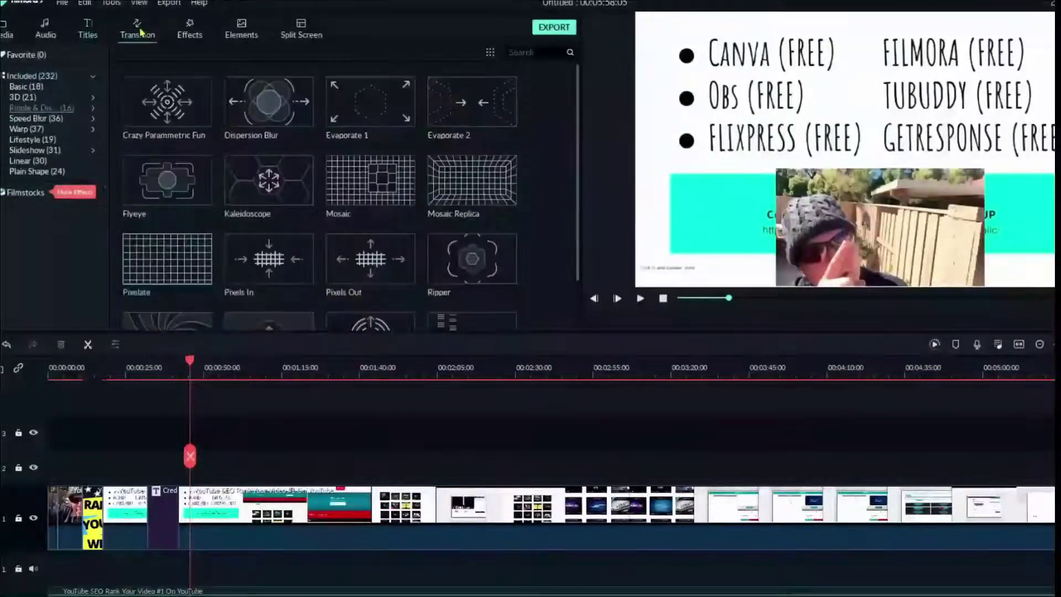
left_click(138, 119)
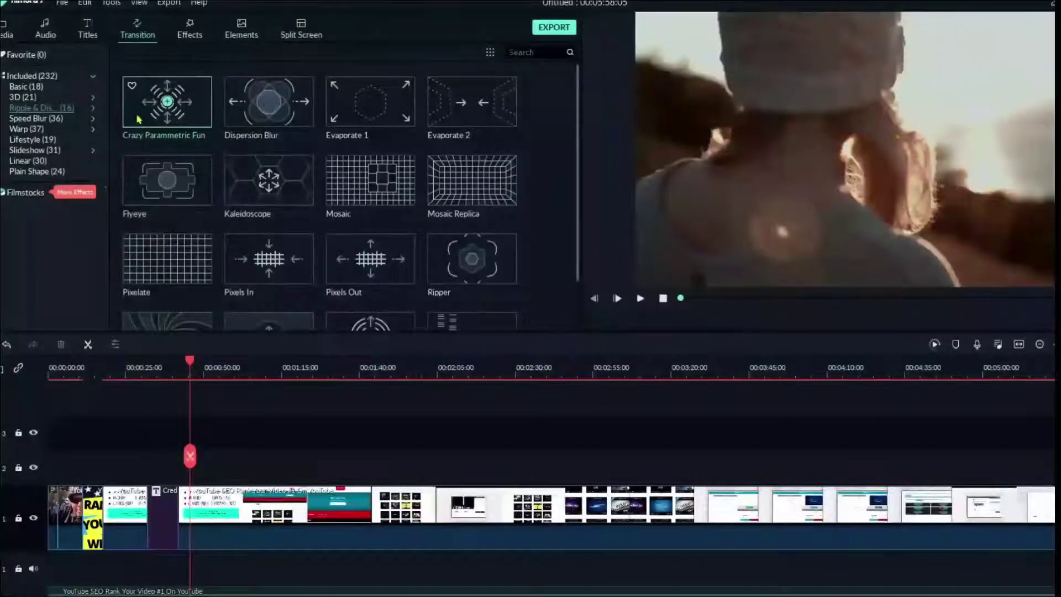
left_click(133, 271)
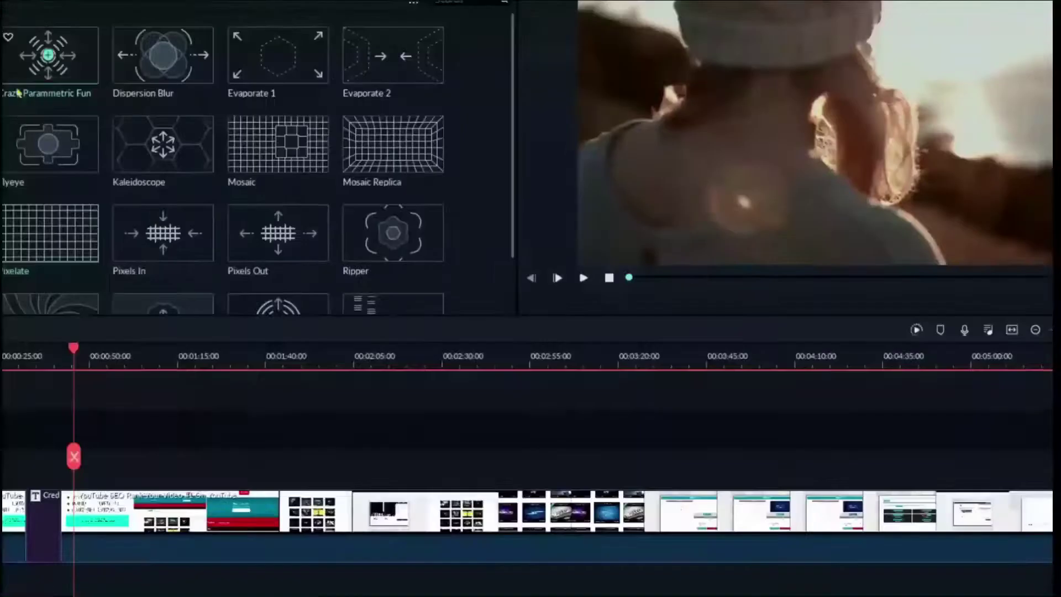
- Split the video on track 1 at about 1:34 and apply the Crazy Parametric Fun transition at the cut
left_click(15, 78)
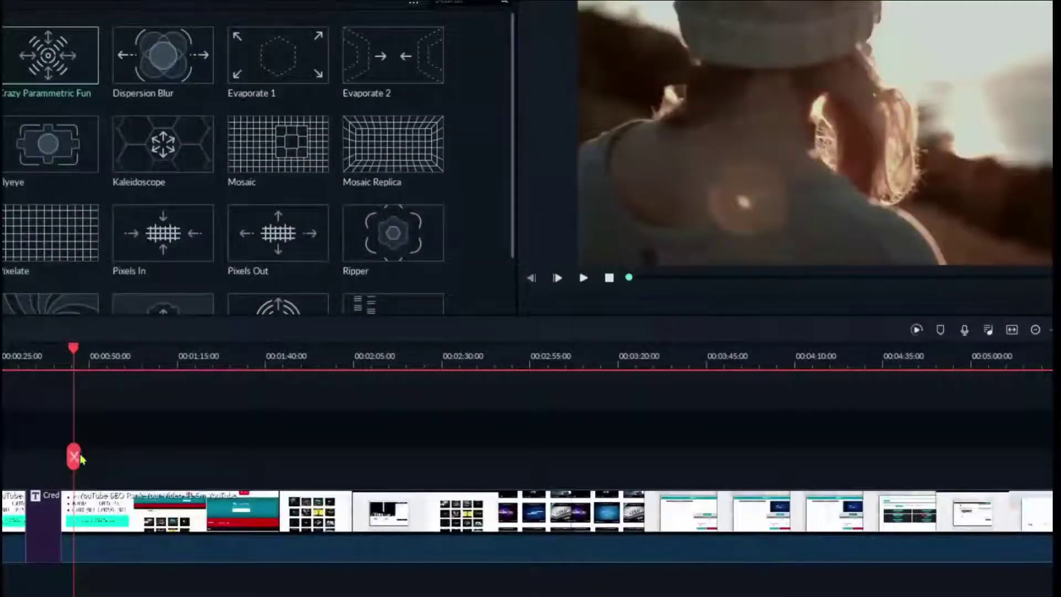
left_click_drag(73, 456, 245, 456)
left_click(245, 457)
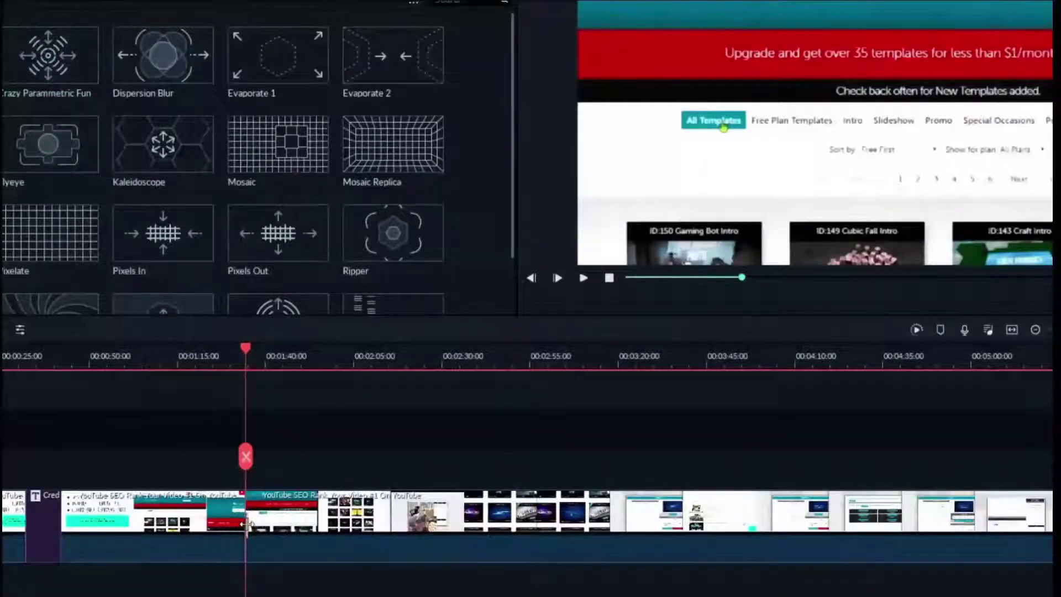
left_click_drag(323, 364, 768, 358)
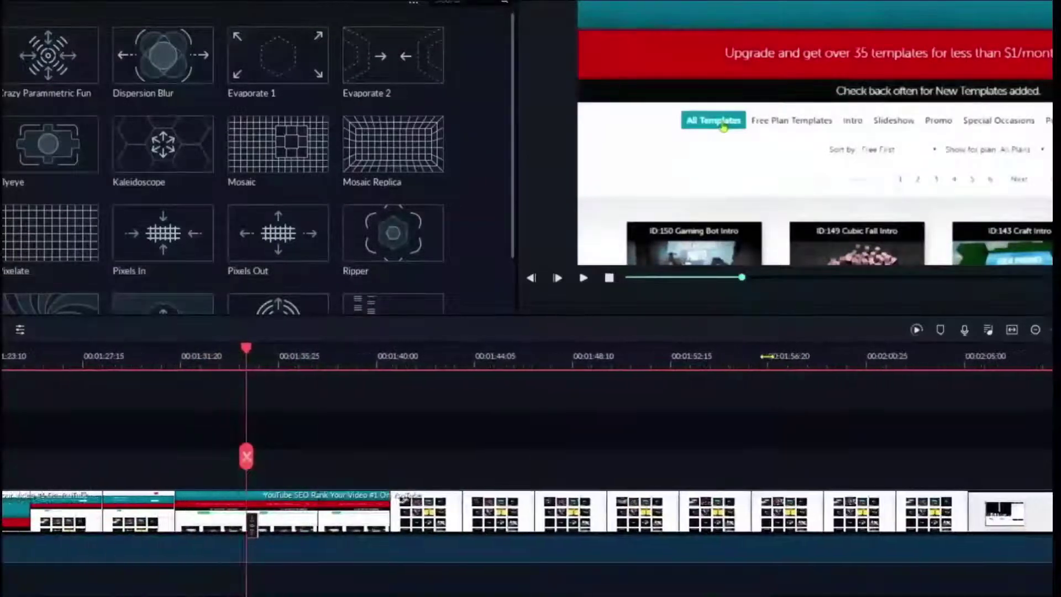
- Lengthen the transition at the 1:34 cut so it spans both clips and play the section
left_click(256, 529)
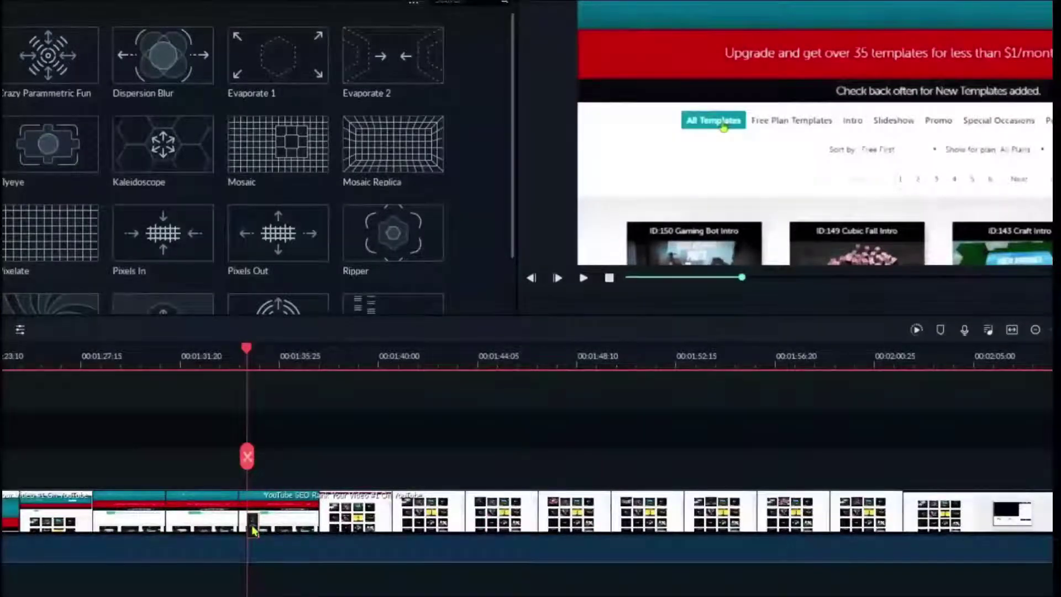
left_click_drag(291, 534, 240, 528)
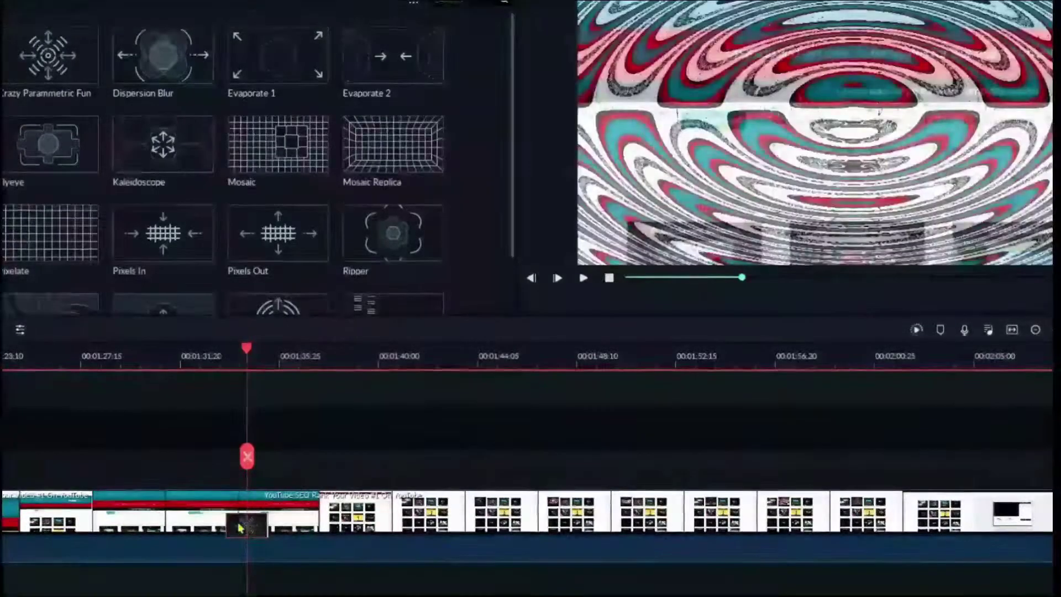
left_click_drag(250, 467, 212, 452)
left_click(583, 279)
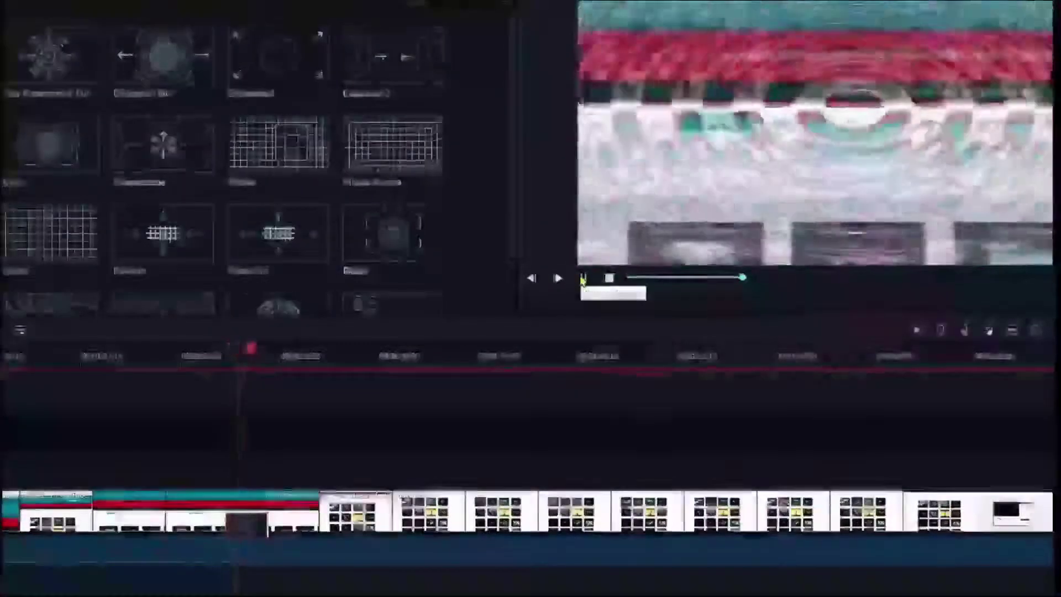
- Shorten the transition around the 1:34 cut and play the section again
left_click(331, 450)
left_click_drag(331, 450, 222, 454)
left_click(583, 279)
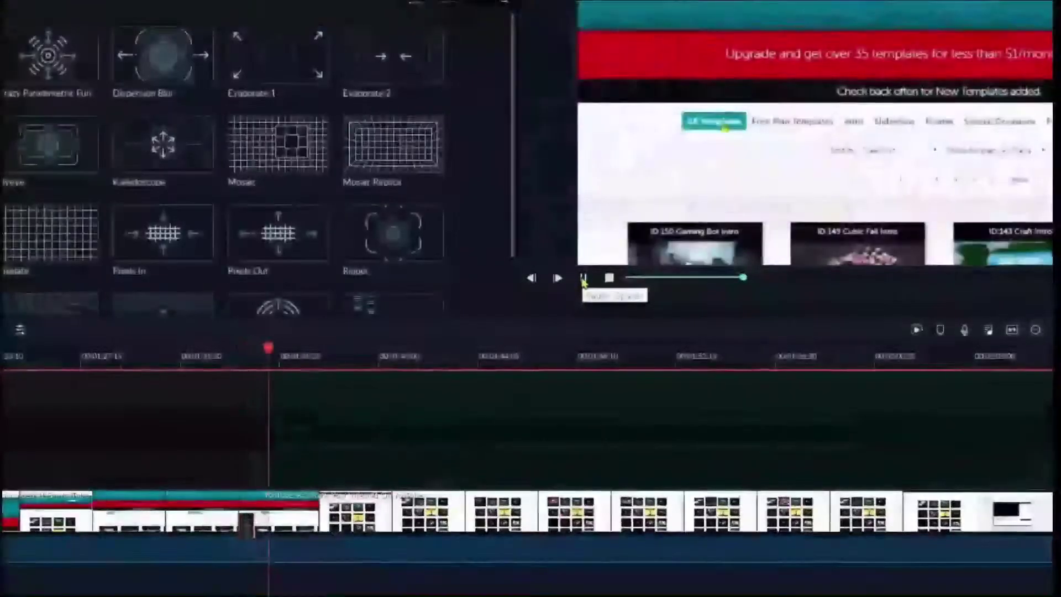
left_click(583, 279)
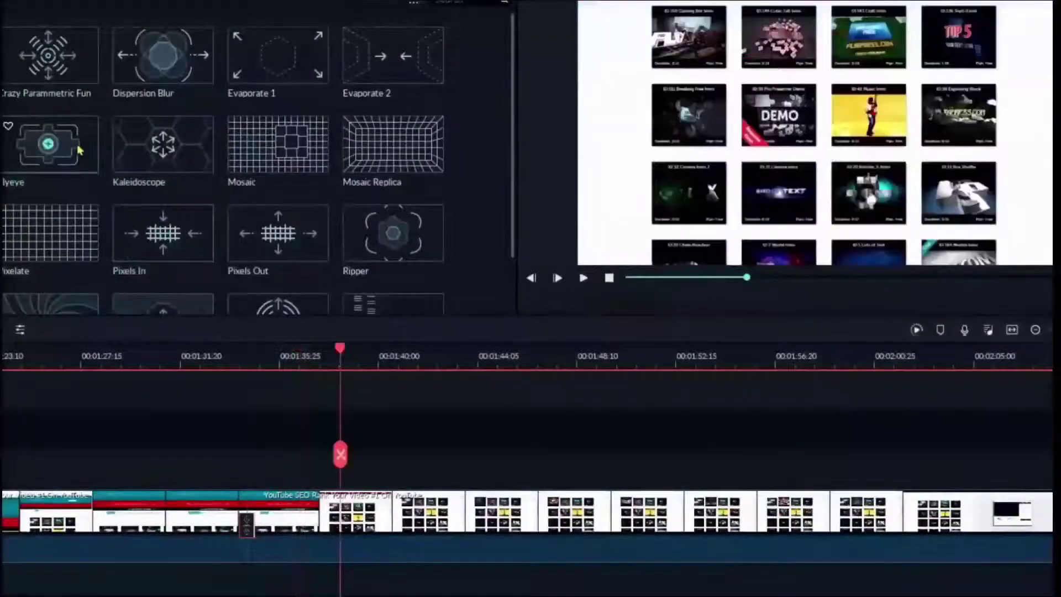
- Browse the effects and elements, place Web Element Circle 02 on track 2 at about 1:38 and resize it in the frame
scroll(76, 147, "up", 3)
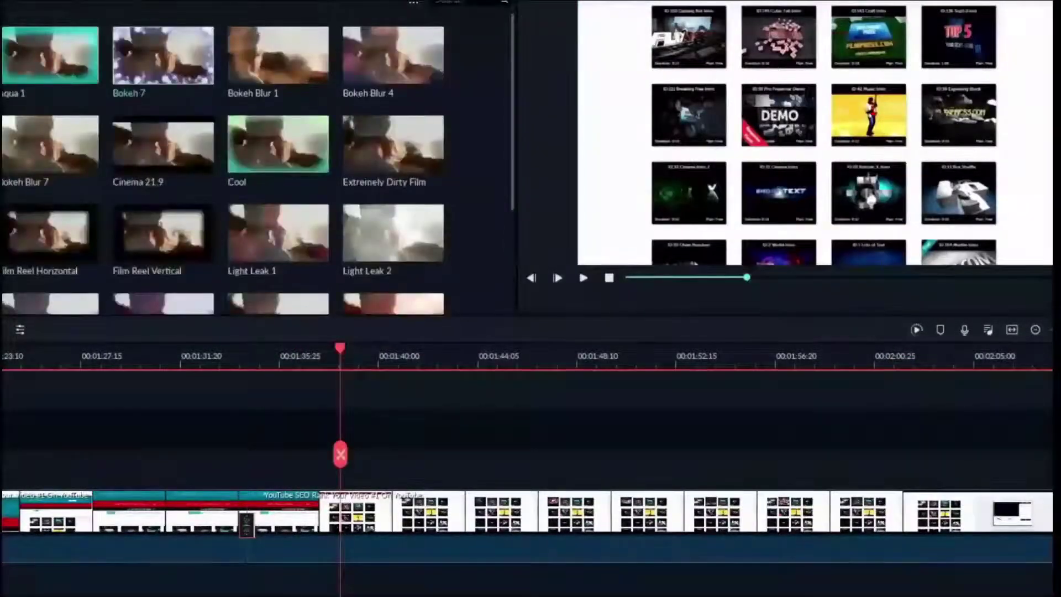
left_click(131, 77)
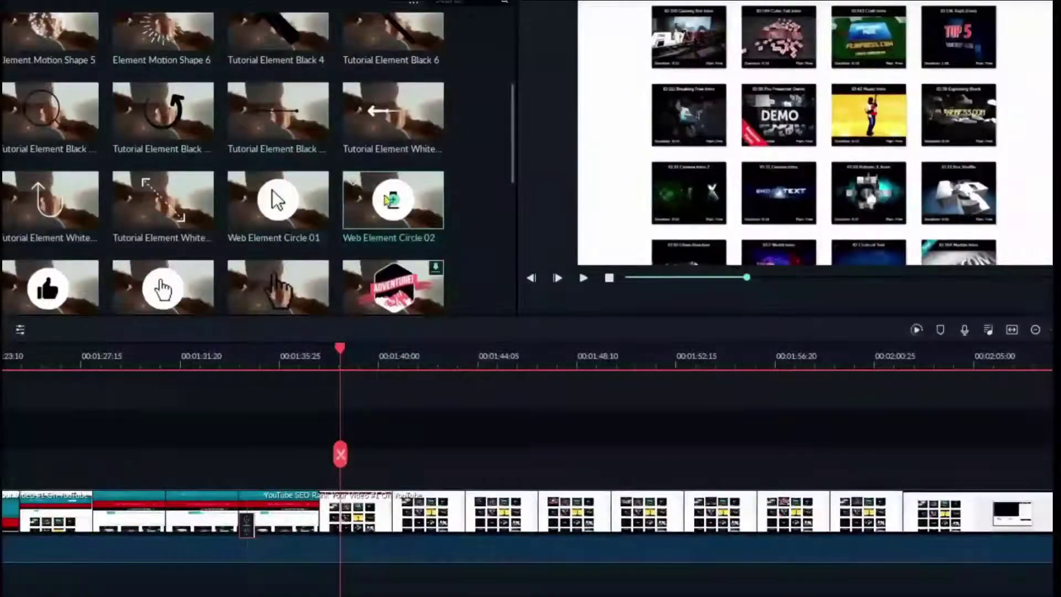
left_click_drag(375, 213, 348, 462)
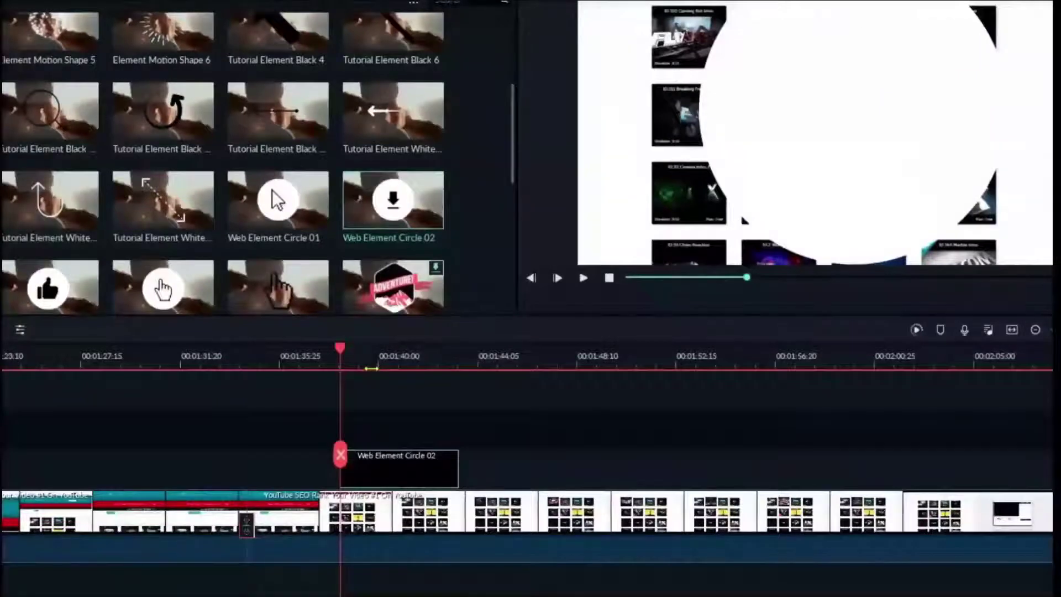
left_click(756, 167)
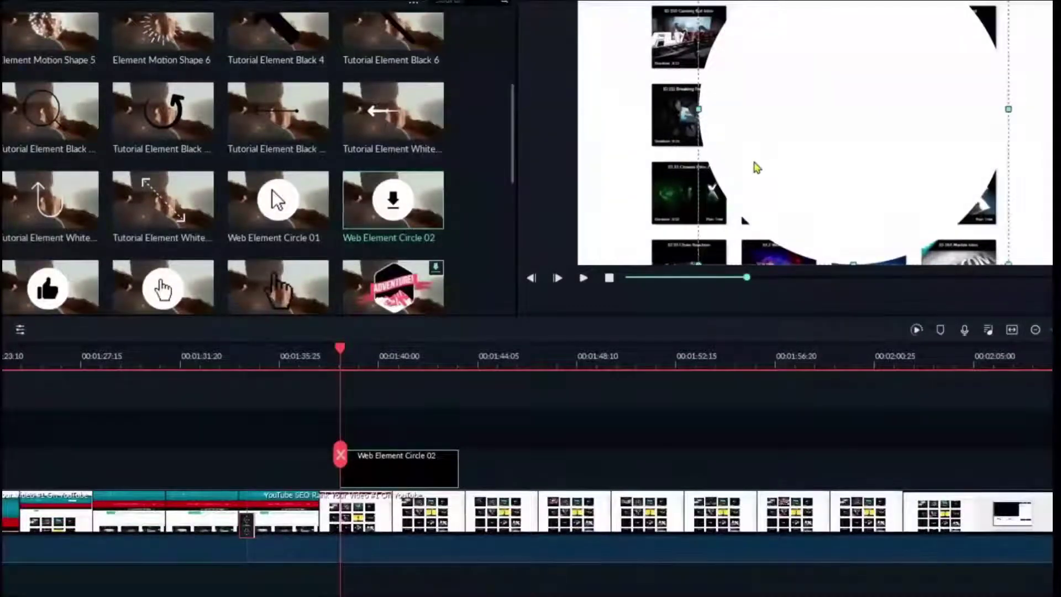
left_click_drag(697, 262, 1040, 212)
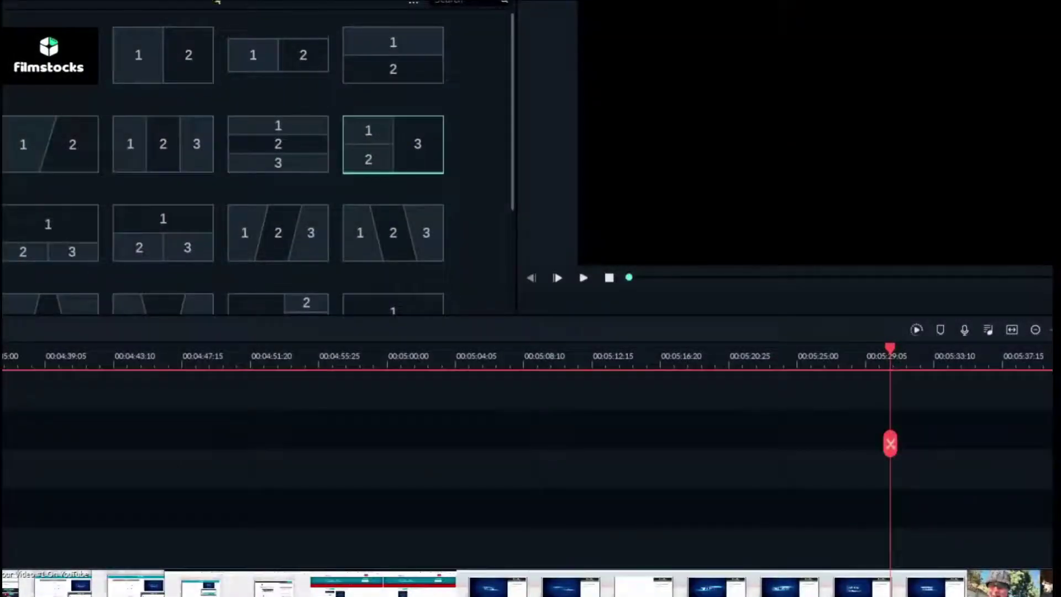
- Place Split Screen 7 on track 2 at about 5:30, filling panes 1 to 3 with the YouTube SEO-Rank #1 image, OIP and the video
mouse_move(388, 139)
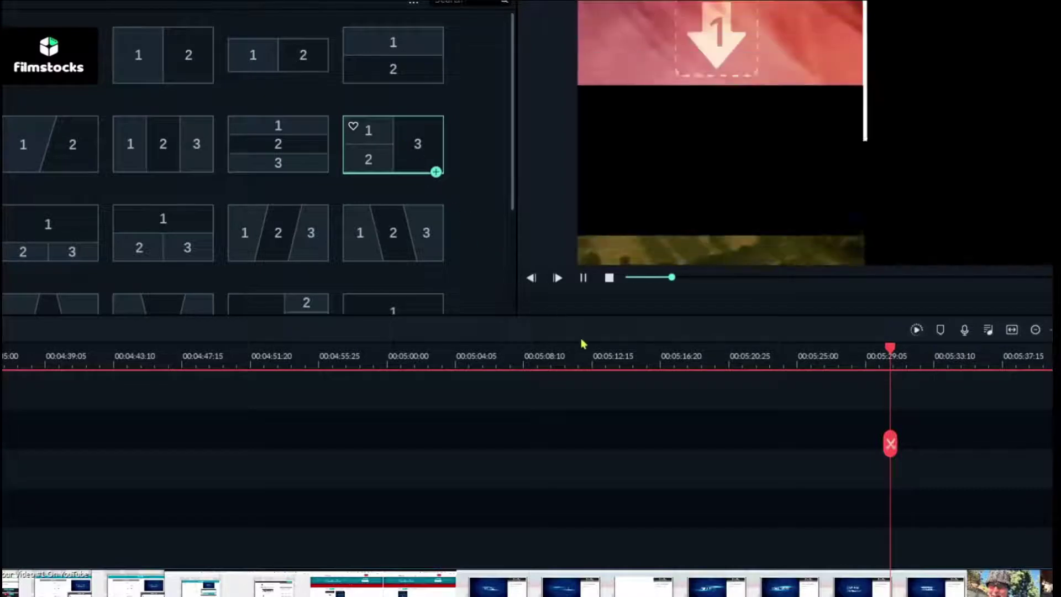
left_click_drag(429, 171, 897, 548)
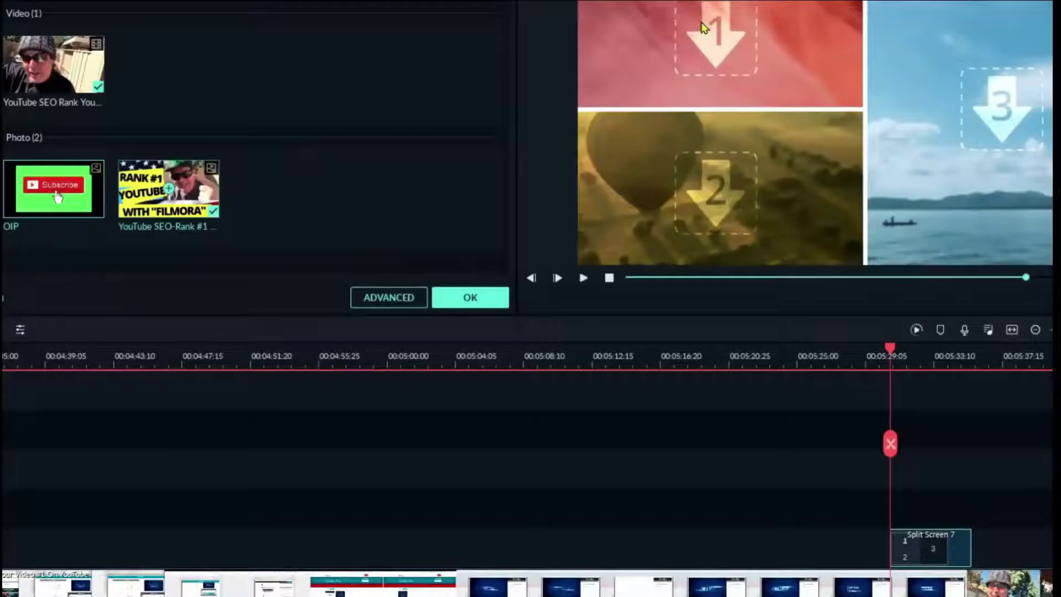
left_click_drag(202, 200, 658, 66)
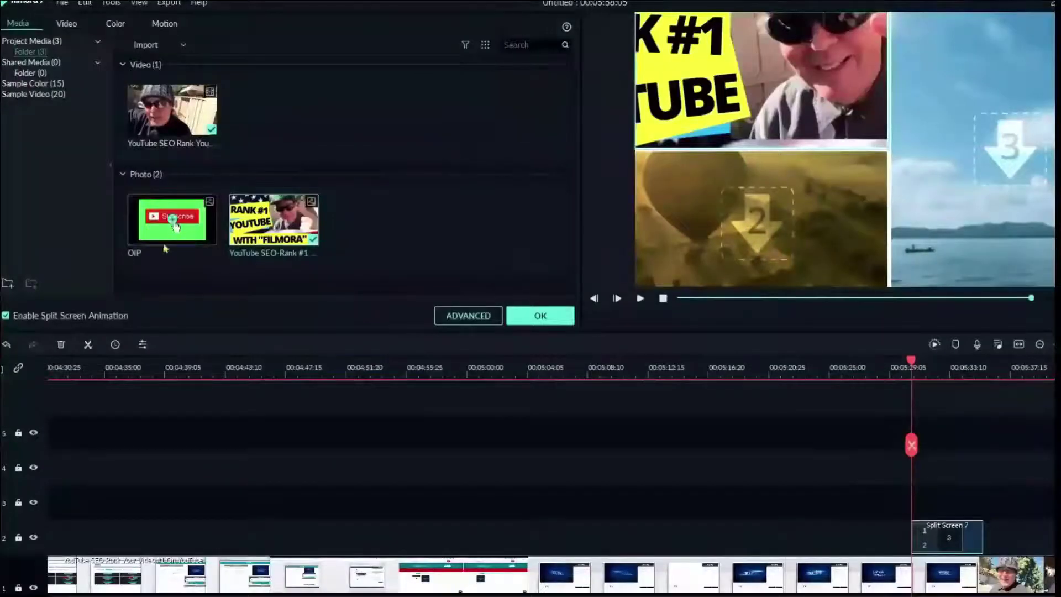
left_click_drag(531, 254, 715, 257)
left_click_drag(202, 116, 915, 161)
left_click_drag(992, 154, 993, 155)
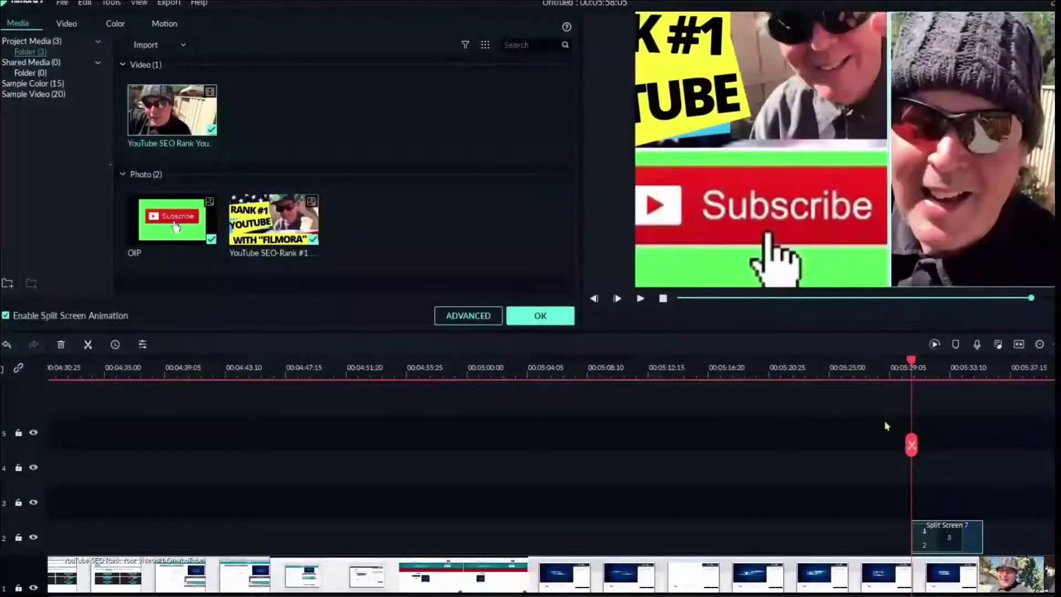
- Play the Split Screen 7 section from about 5:26 on the timeline
left_click(886, 448)
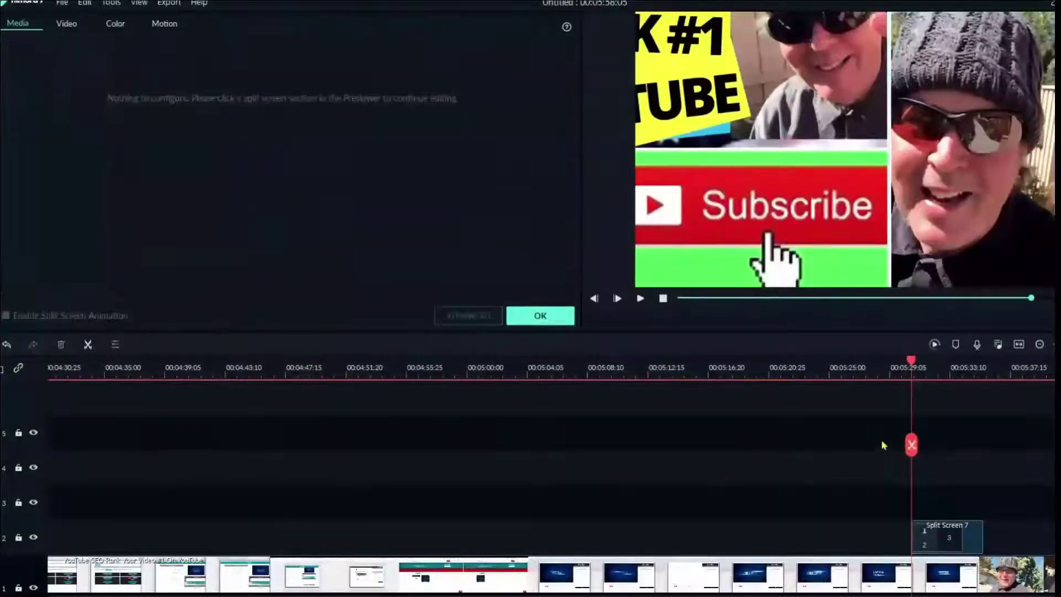
left_click_drag(907, 447, 867, 448)
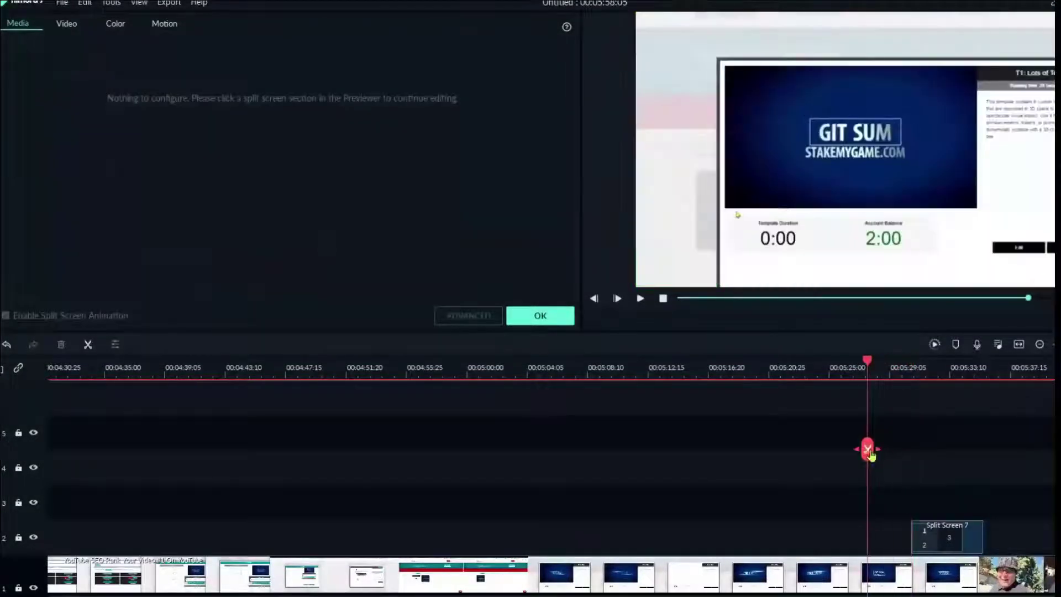
left_click(641, 299)
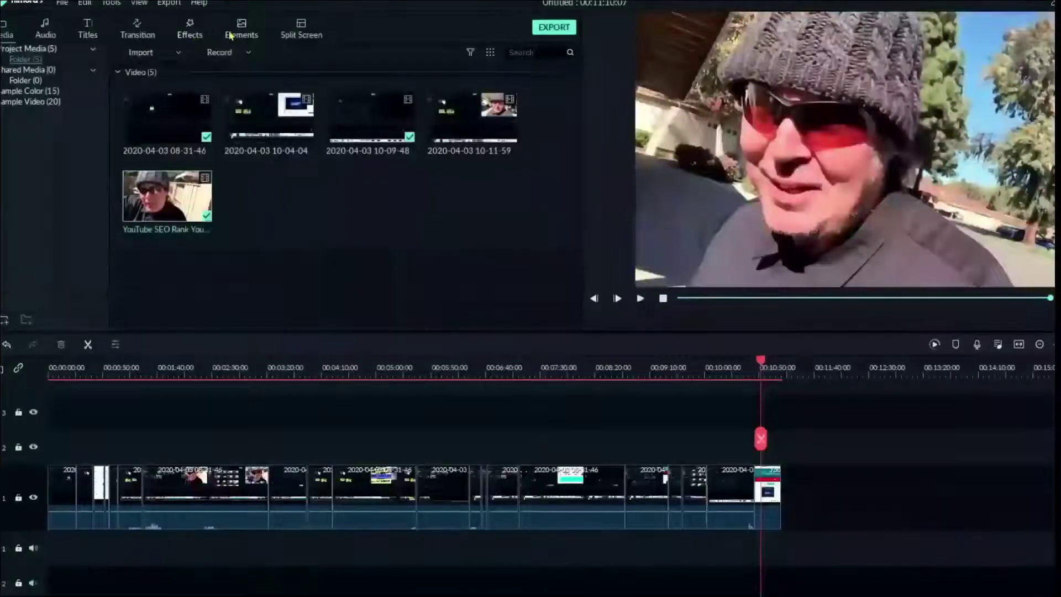
- Place Web Element Circle 02 on track 2 at about 10:51, shrink it into the frame's lower-right corner and play the section
left_click(231, 35)
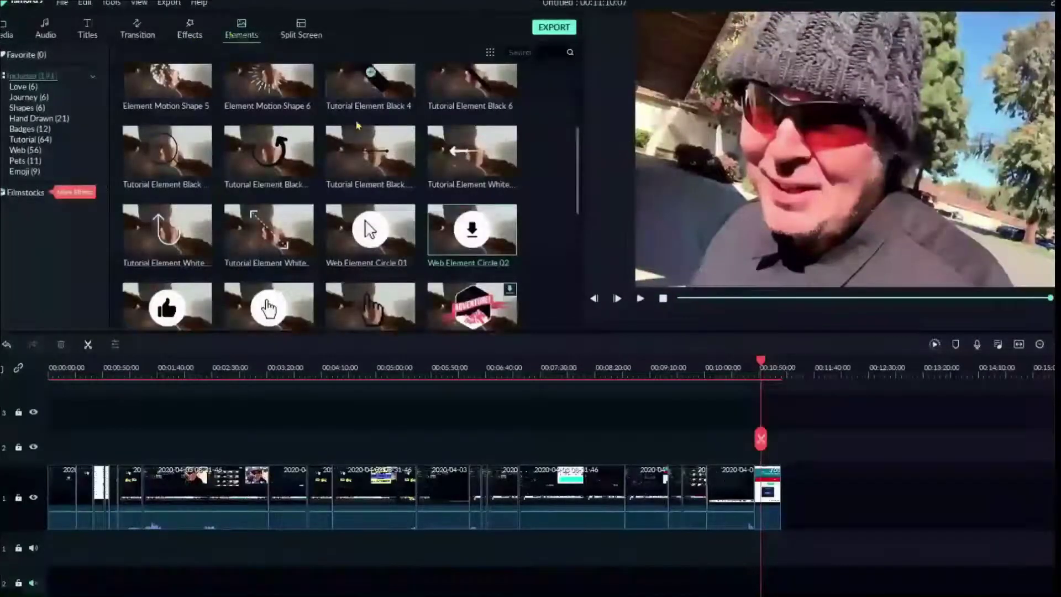
left_click_drag(506, 225, 592, 281)
left_click_drag(688, 359, 766, 453)
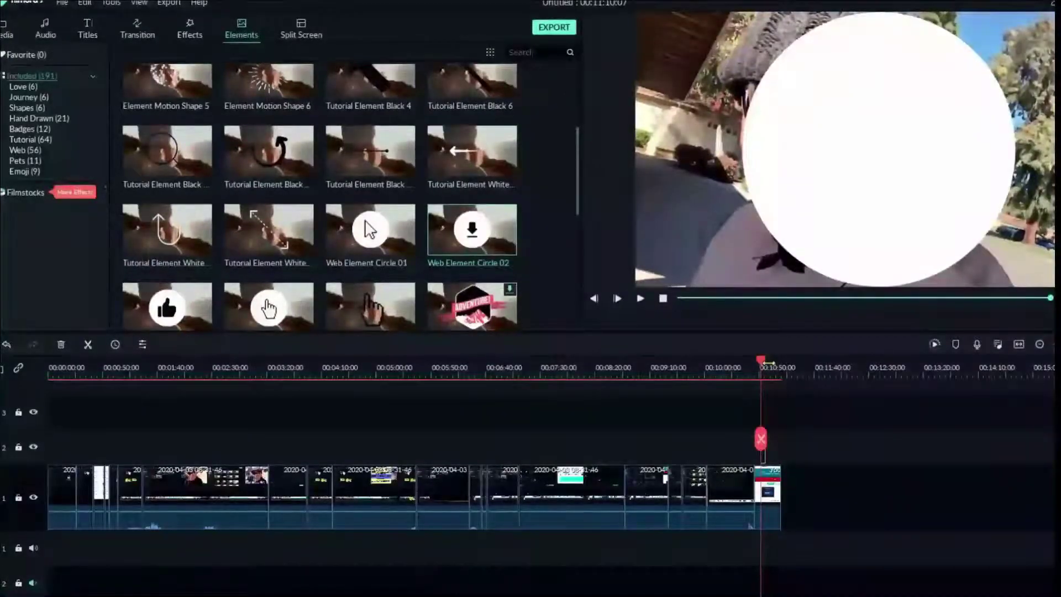
scroll(749, 526, "up", 5)
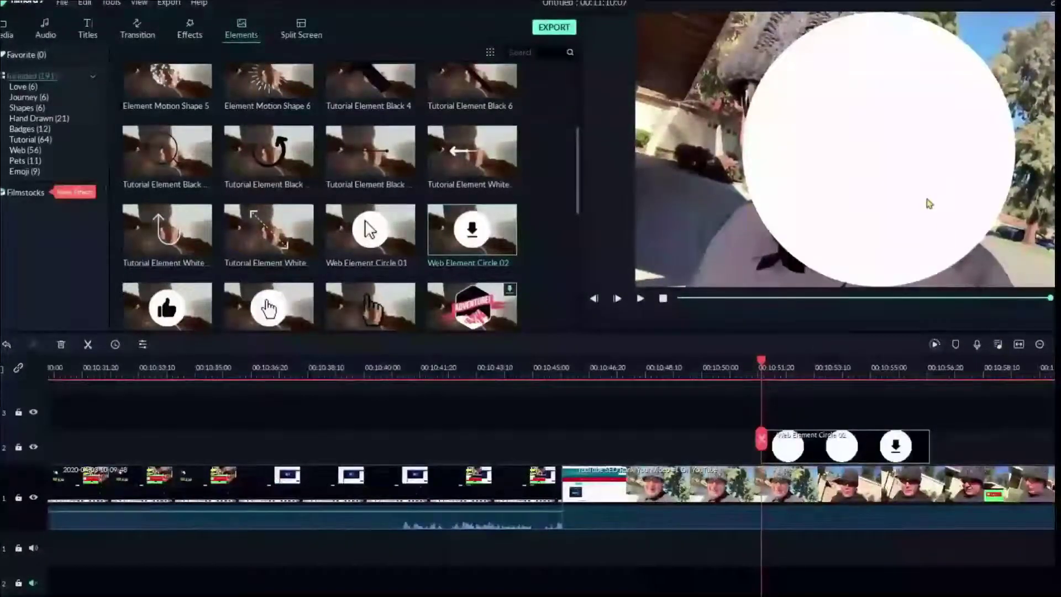
left_click(777, 276)
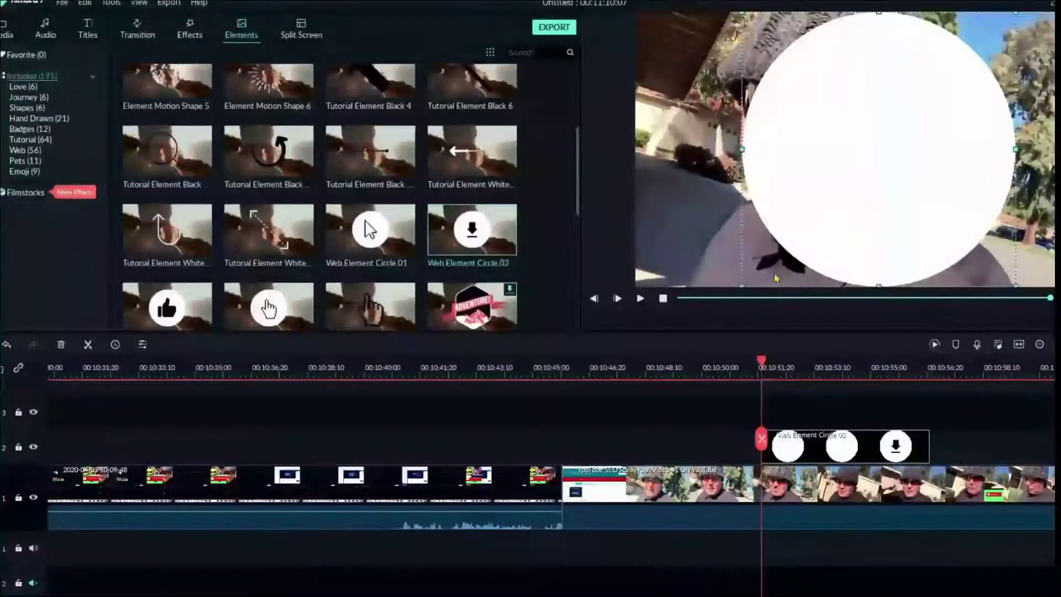
left_click_drag(740, 287, 972, 250)
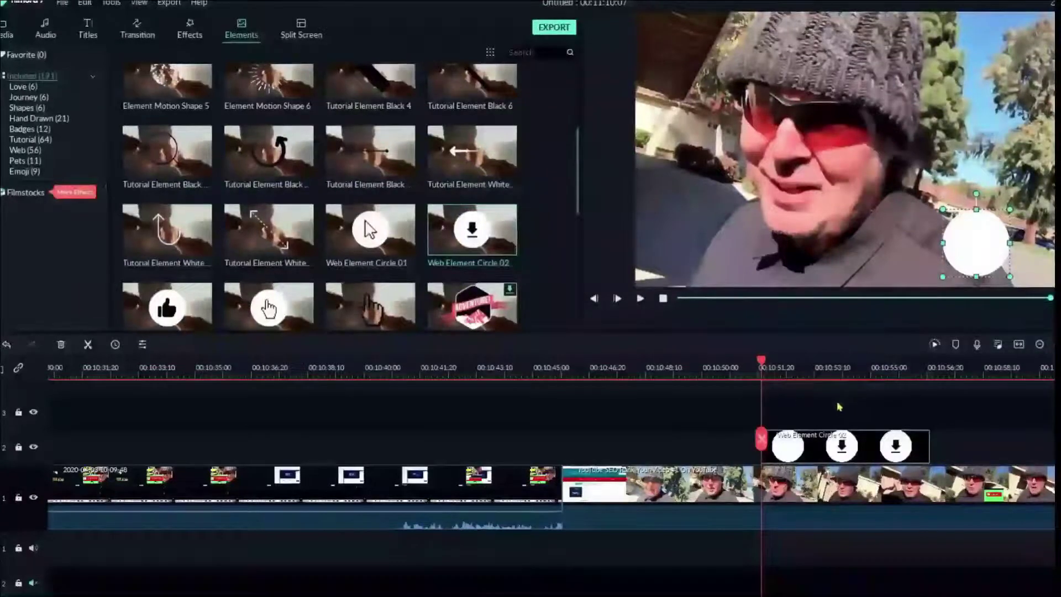
left_click(644, 298)
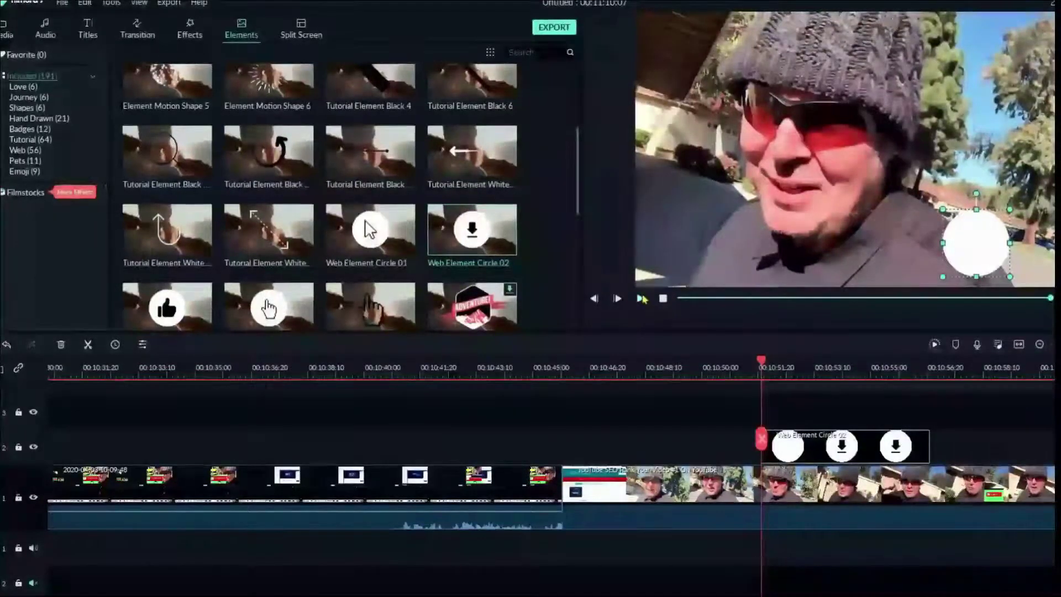
left_click(641, 298)
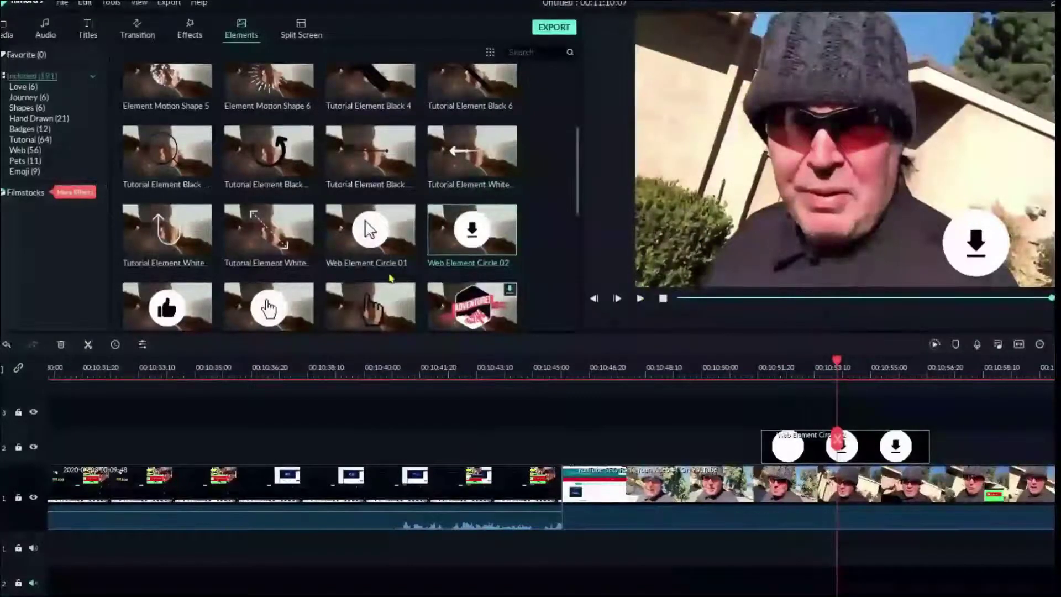
- Place the circled hand web element on track 3 at about 10:52, shrink it beside the man's face and rotate it to point left
left_click_drag(276, 314, 497, 317)
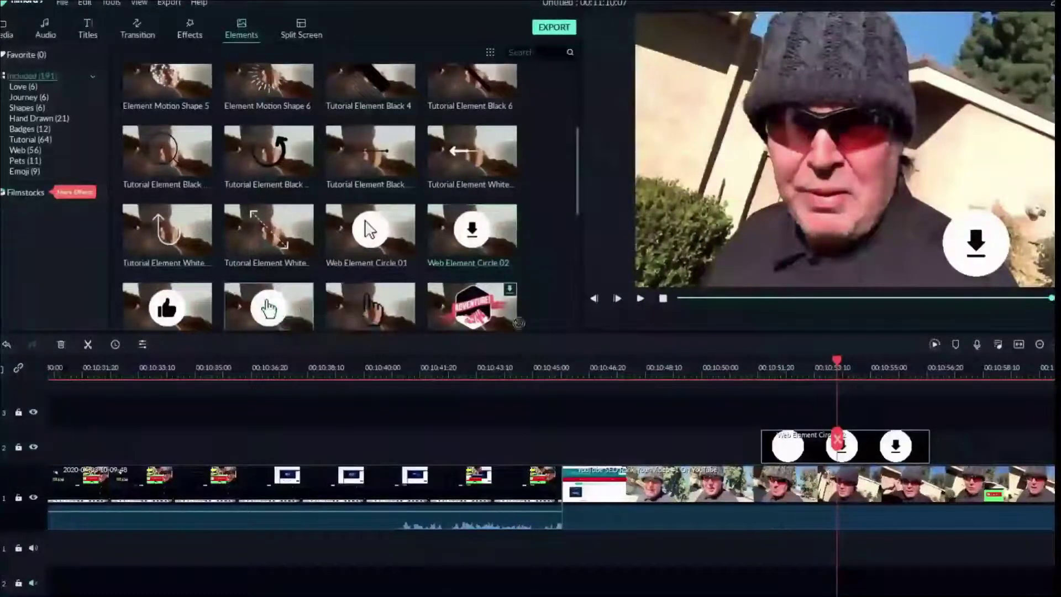
left_click_drag(731, 366, 804, 404)
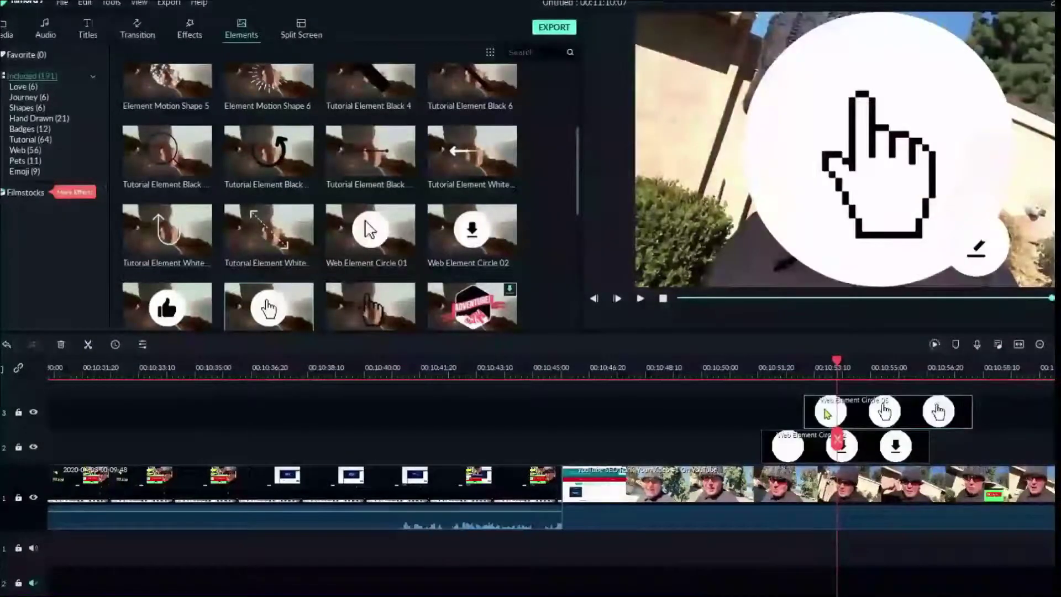
double_click(786, 210)
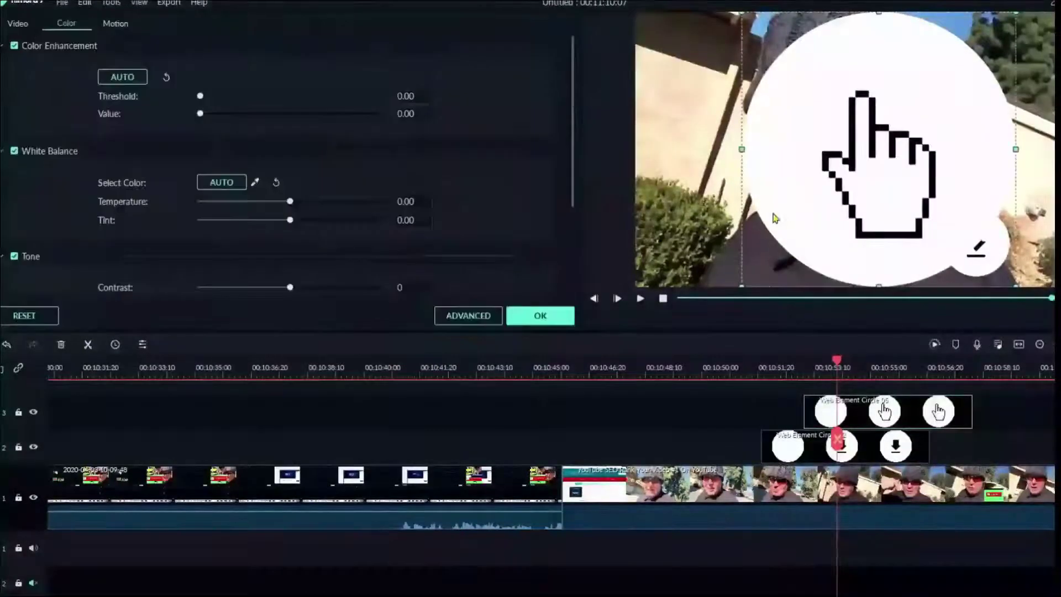
left_click_drag(801, 227, 1024, 148)
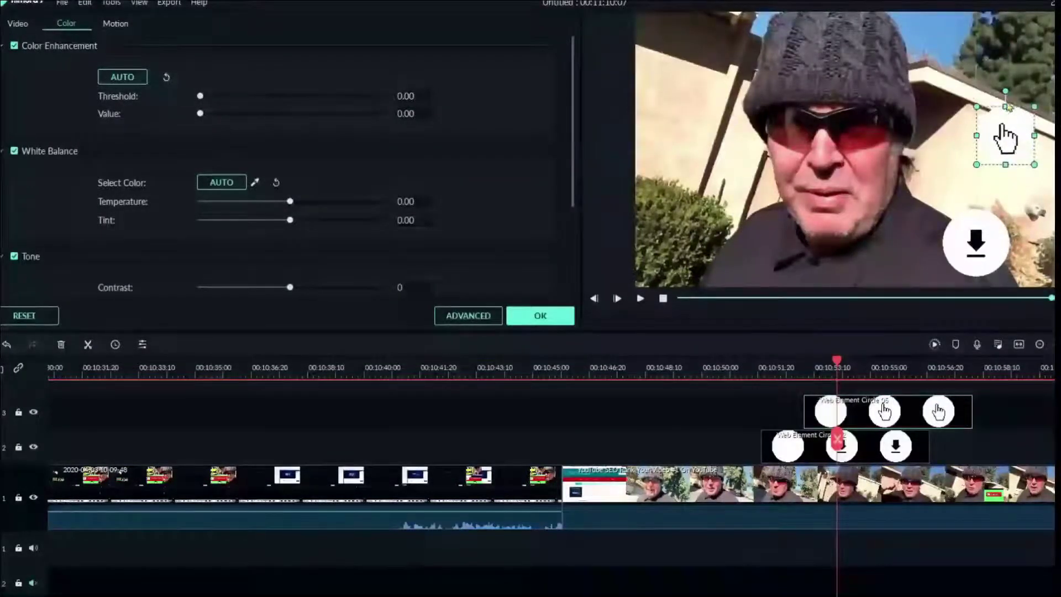
left_click_drag(1005, 91, 961, 139)
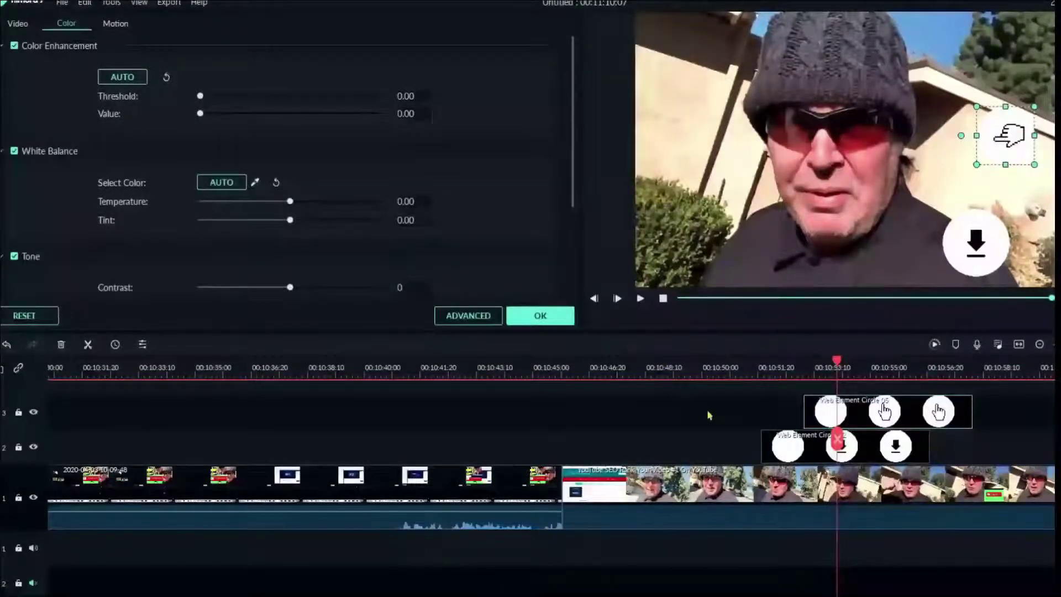
left_click(540, 315)
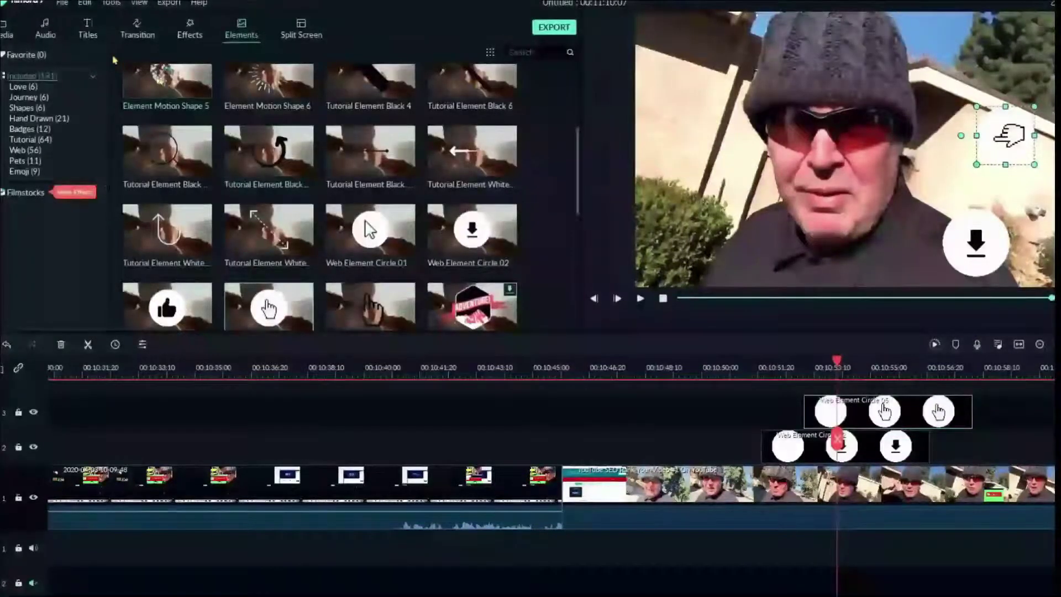
- Place the Credit 4 title on track 4 at about 10:53 and replace its text with UGLY HAT
left_click(89, 30)
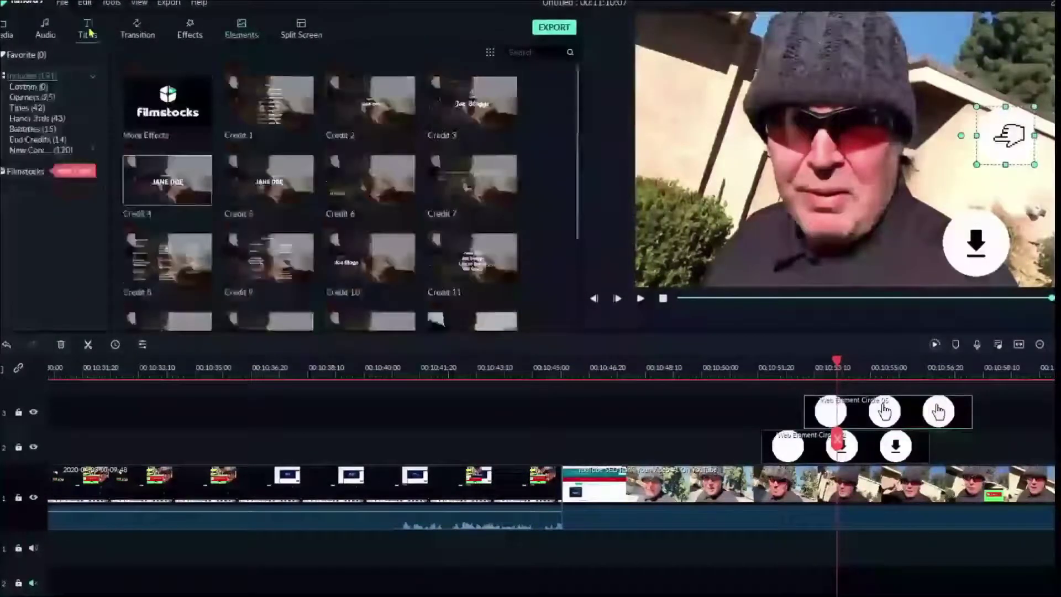
left_click(139, 196)
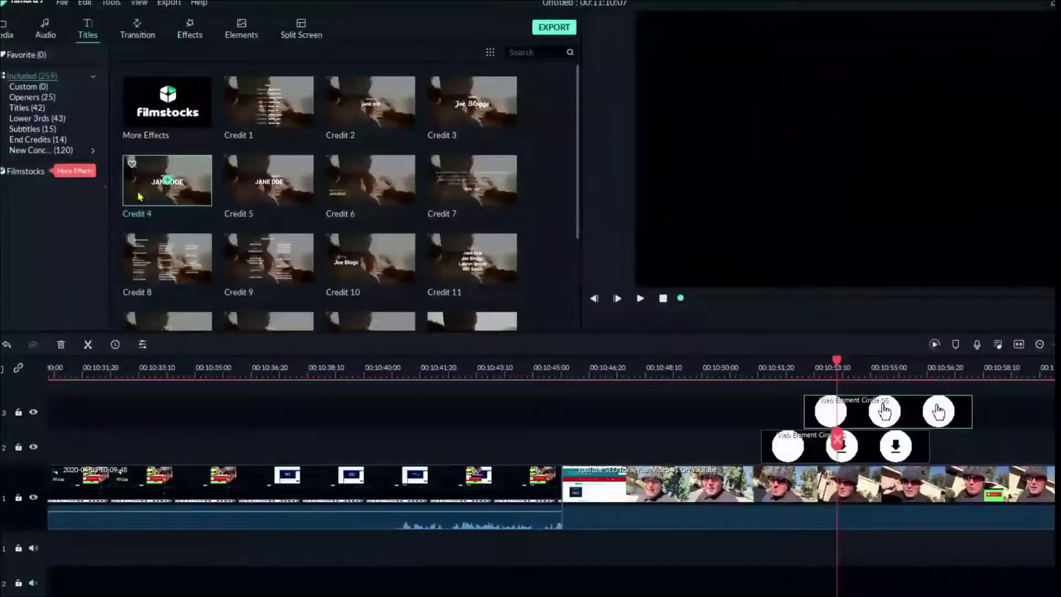
left_click_drag(750, 387, 843, 473)
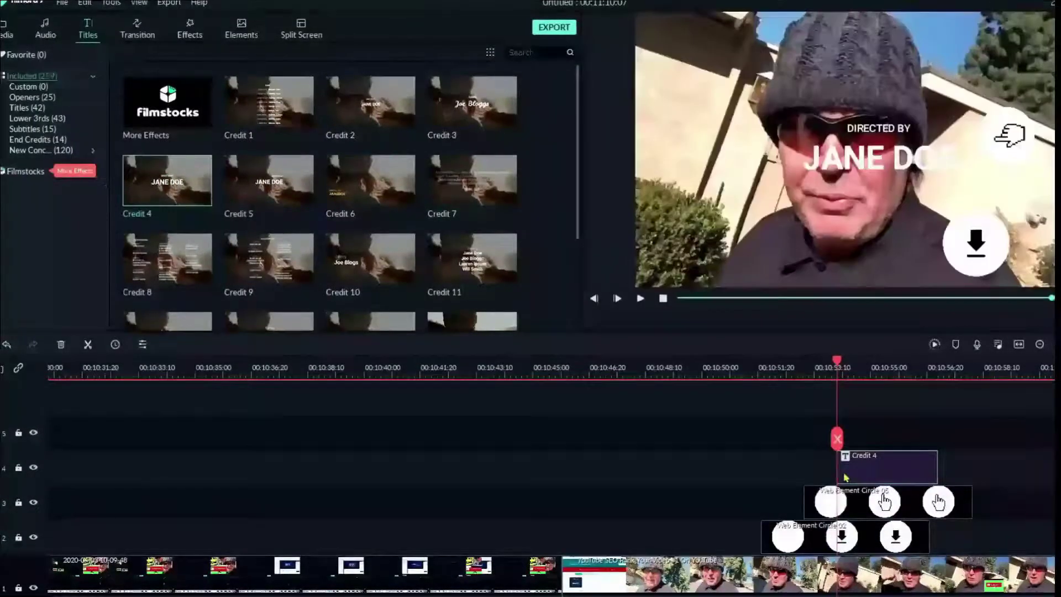
double_click(843, 473)
left_click_drag(234, 117, 173, 112)
type("U")
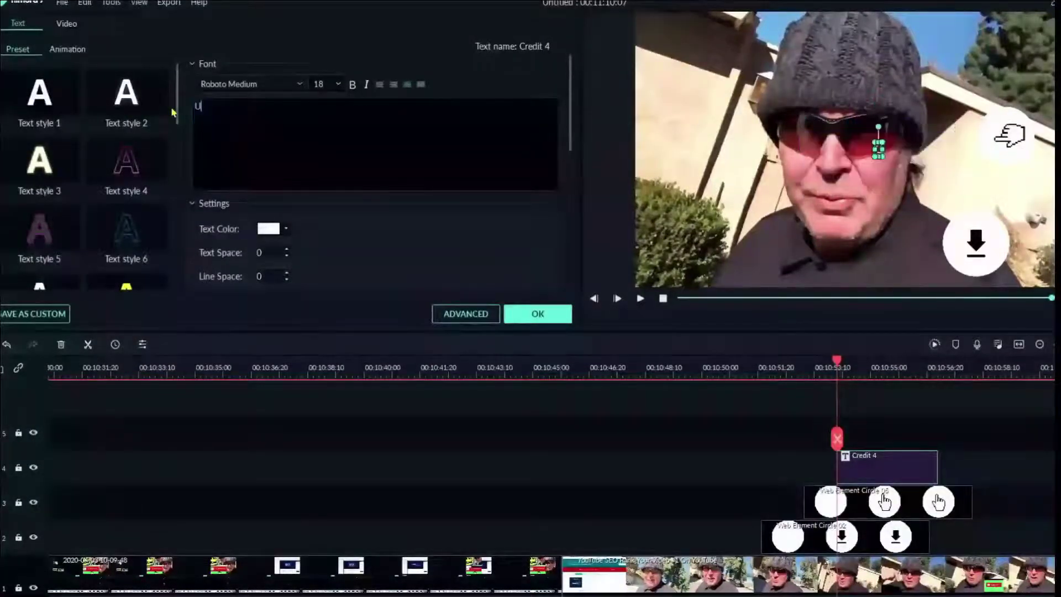
type("GLY HAT")
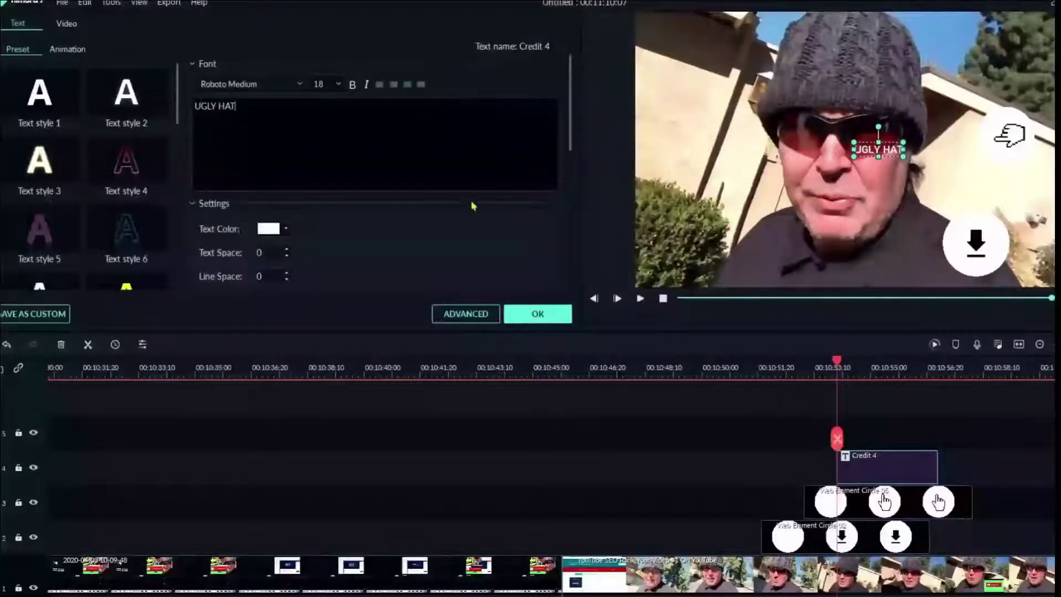
- Set the UGLY HAT title's font size to 48 and move it onto the man's hat
left_click(338, 84)
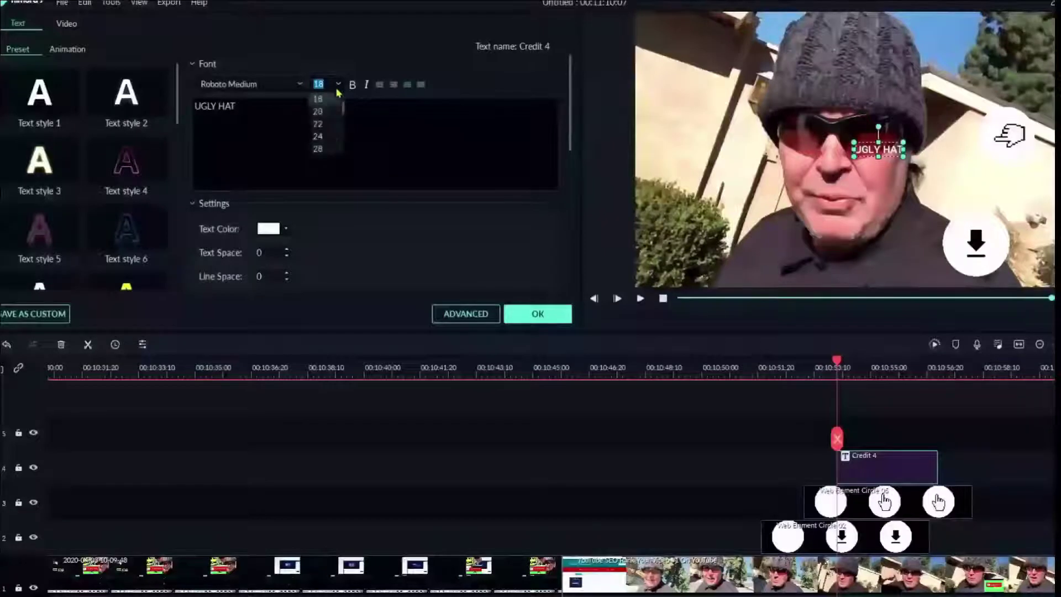
left_click(330, 146)
left_click(337, 87)
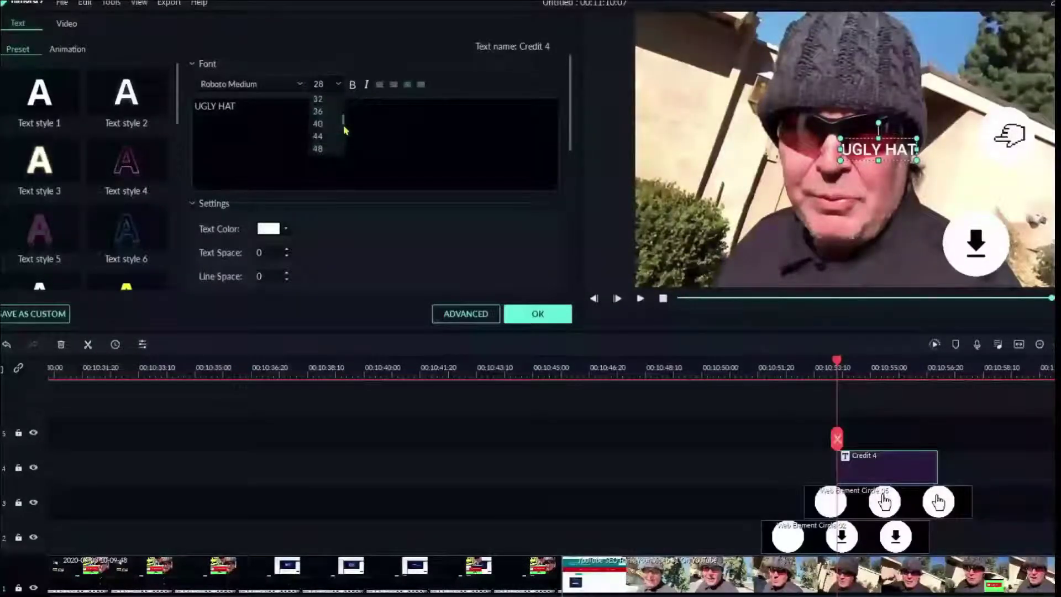
left_click(320, 111)
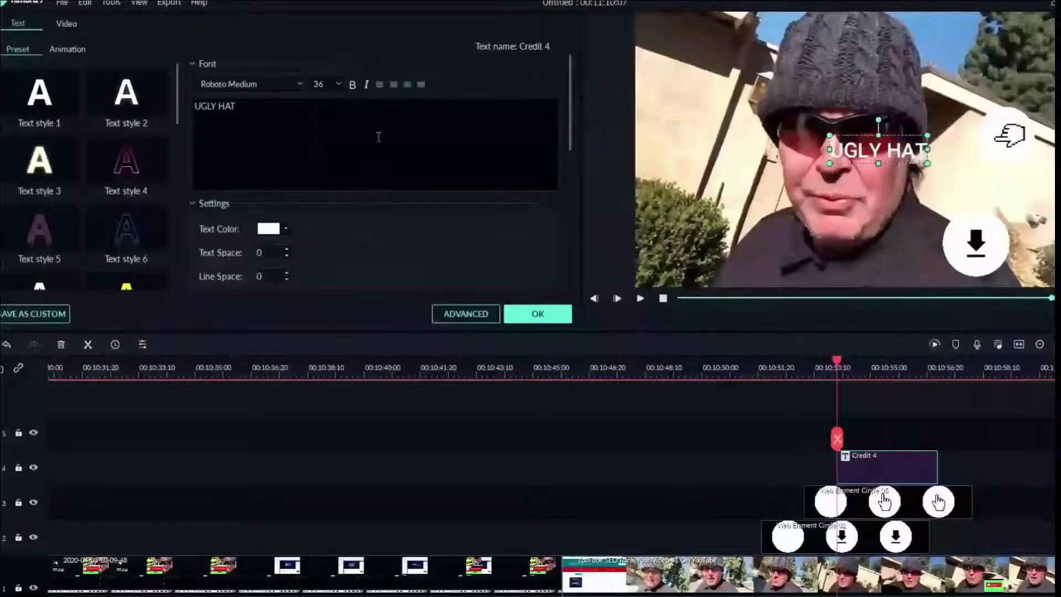
left_click(339, 85)
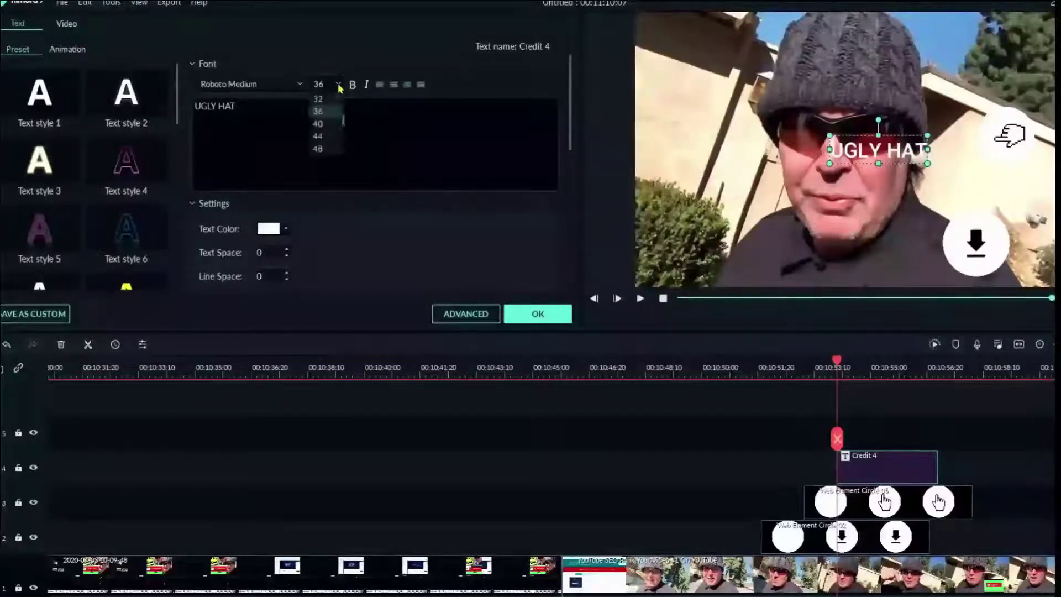
left_click(320, 145)
left_click(902, 191)
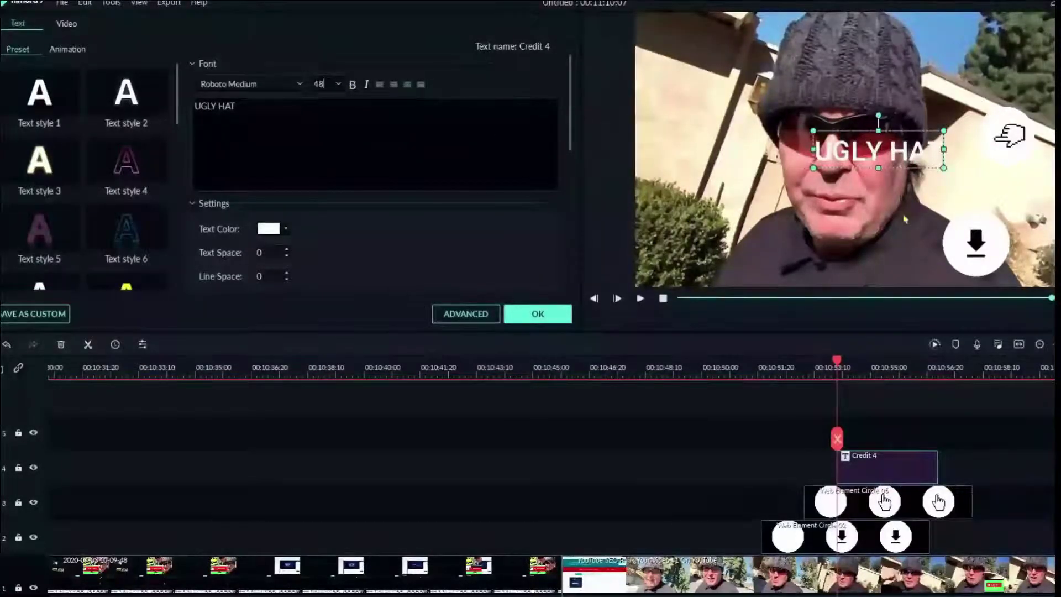
left_click_drag(891, 160, 868, 70)
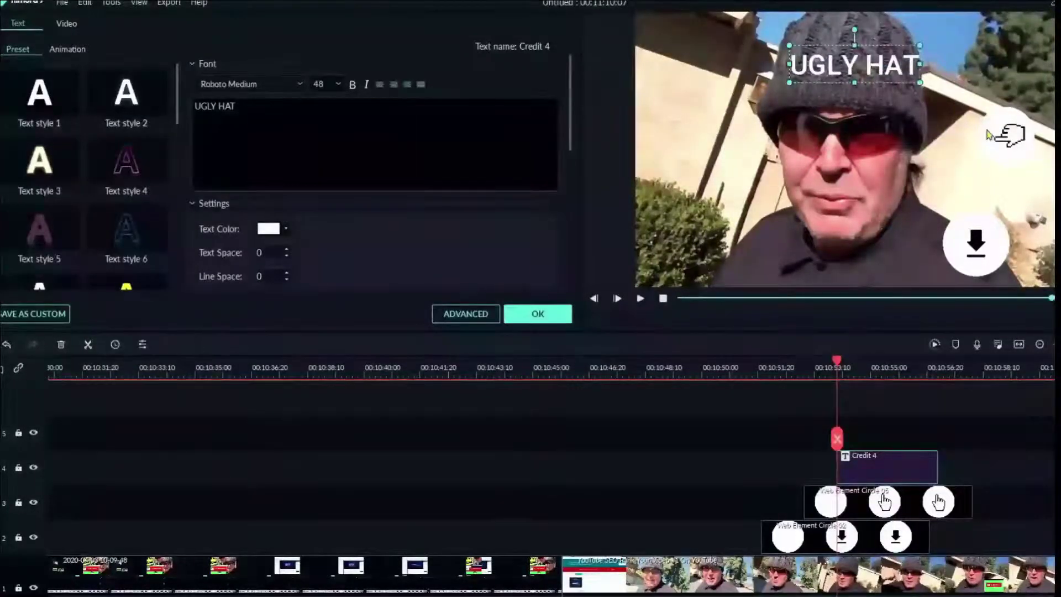
- Move the pointing hand element right beside the UGLY HAT text and play the section from about 10:50
left_click_drag(1010, 138, 960, 66)
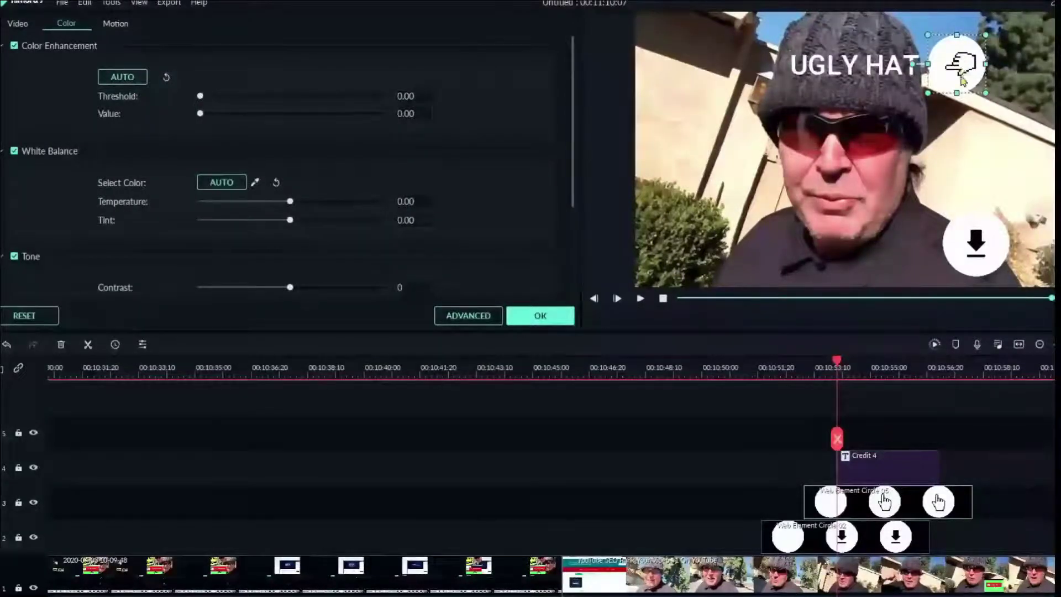
left_click(541, 320)
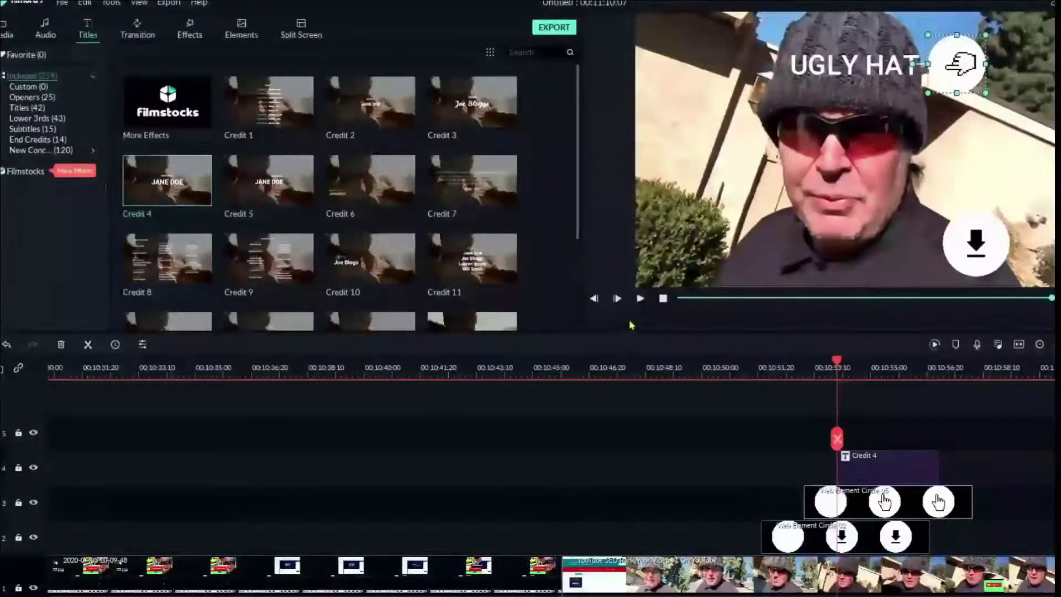
left_click_drag(838, 440, 708, 451)
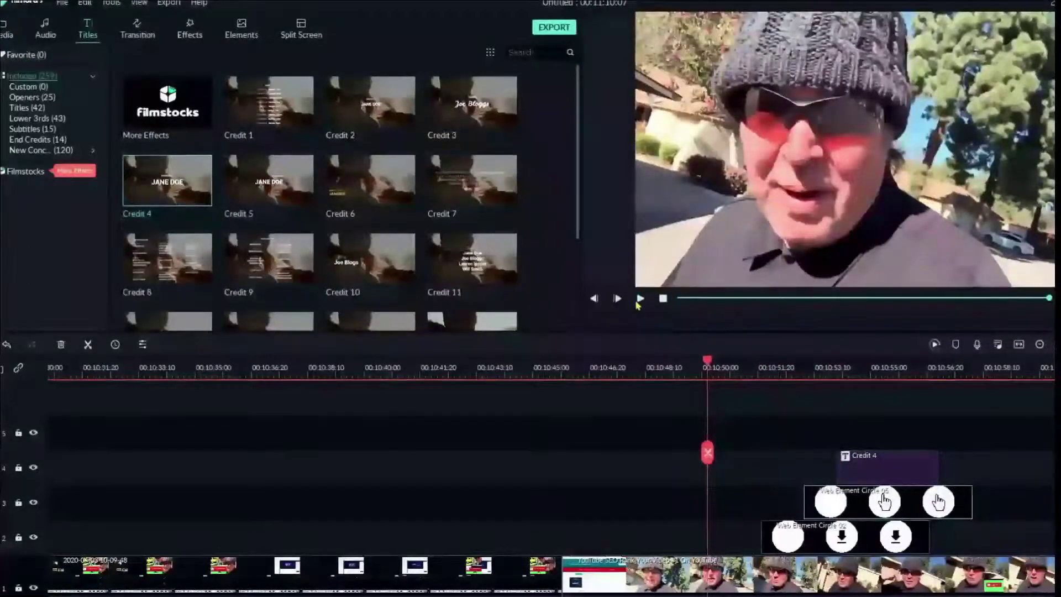
left_click(638, 302)
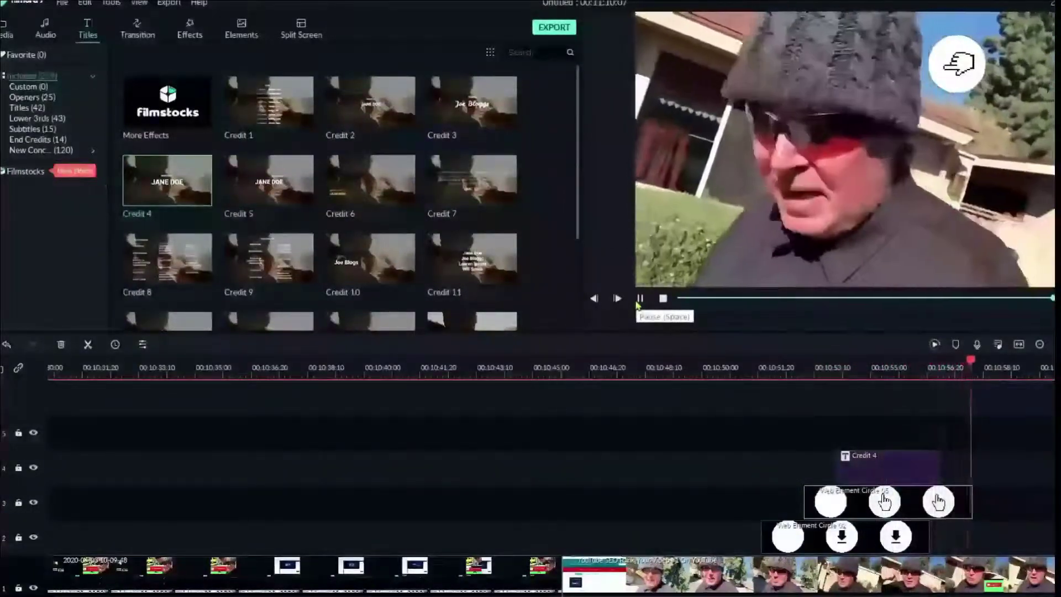
left_click(640, 299)
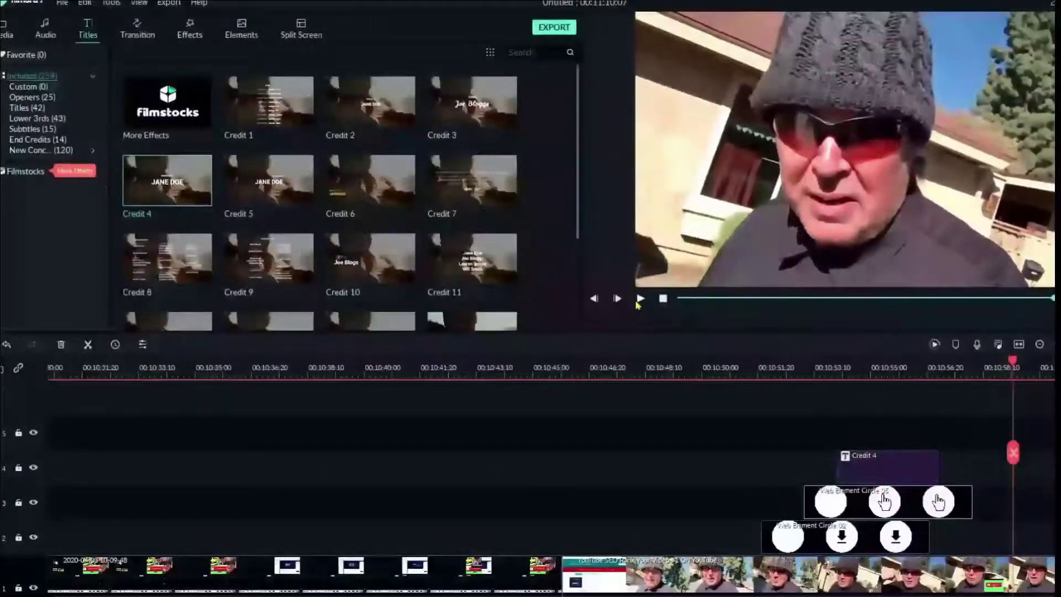